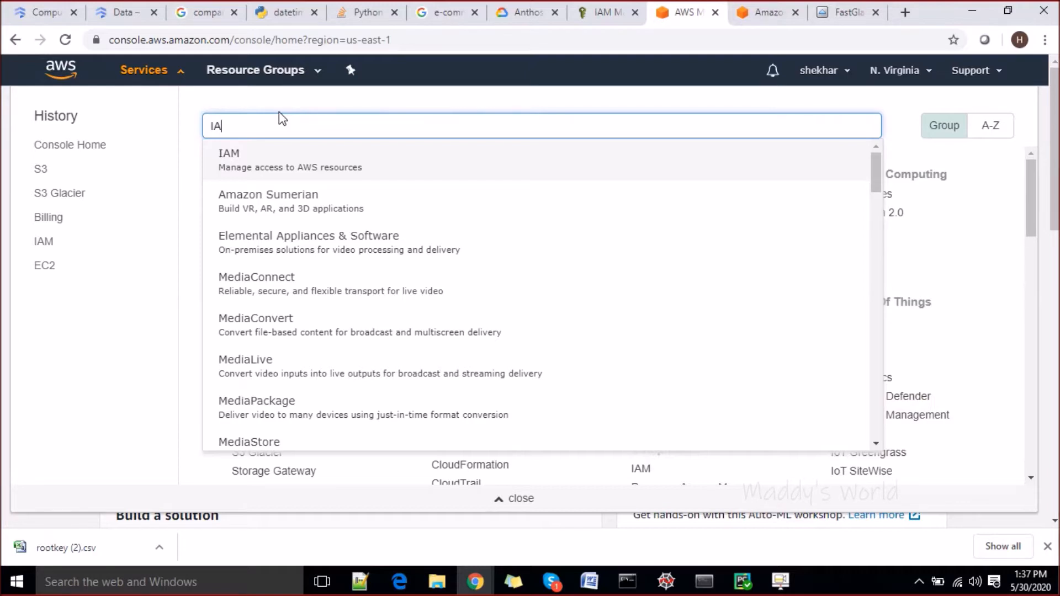
- Open the IAM service from the AWS services search
left_click(244, 158)
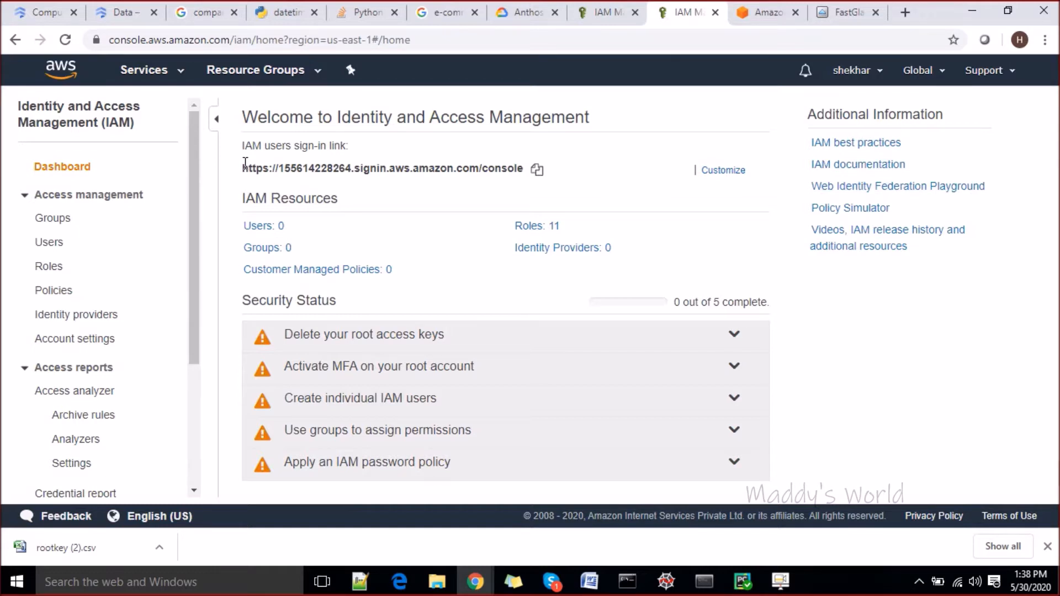
left_click(872, 81)
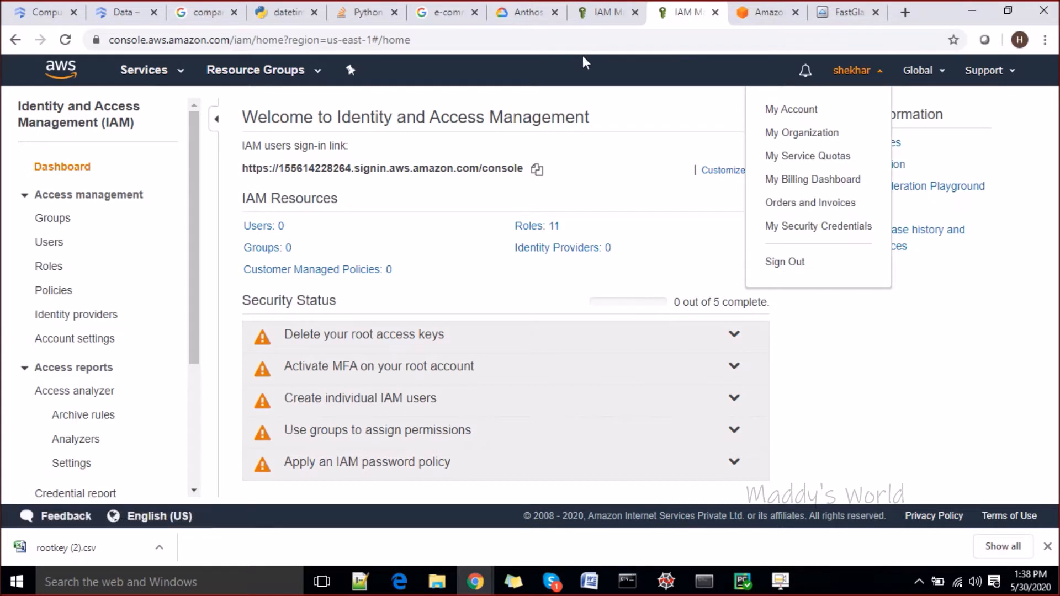
left_click(630, 155)
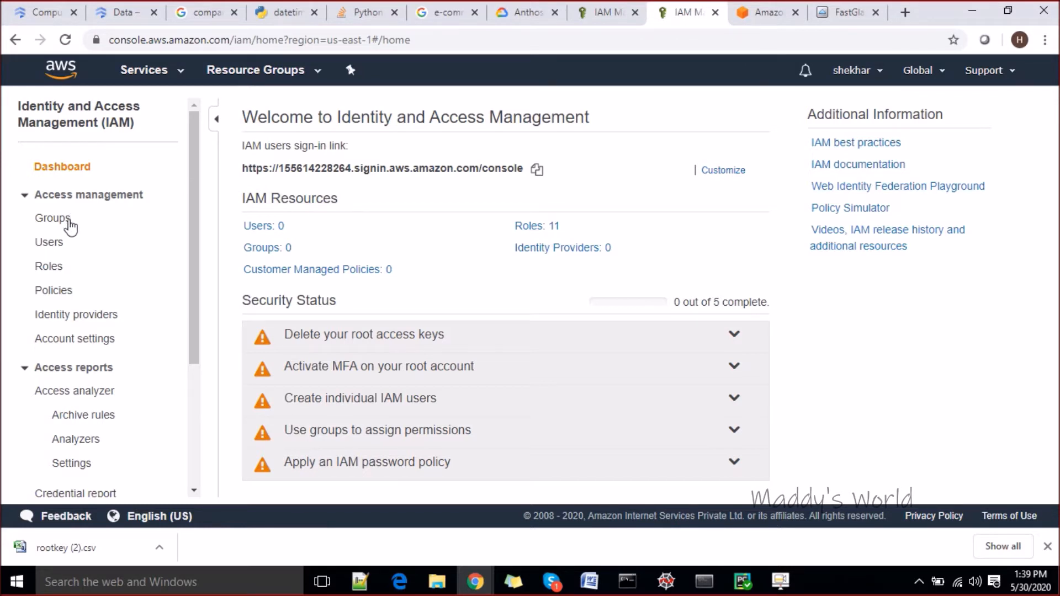
- Start adding a new IAM user and name it dev1
left_click(46, 247)
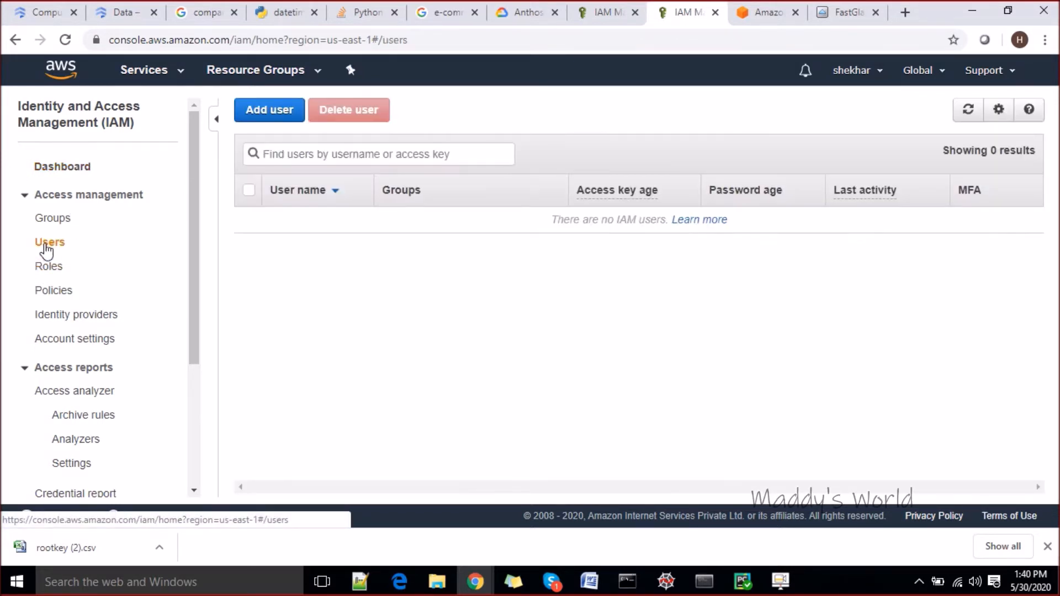
left_click(280, 109)
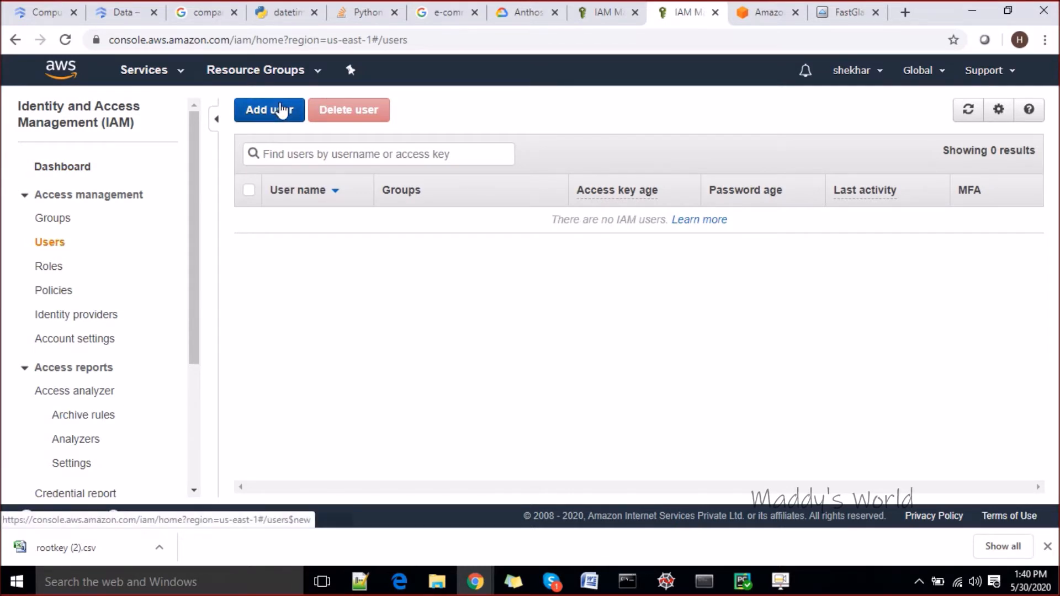
left_click(395, 228)
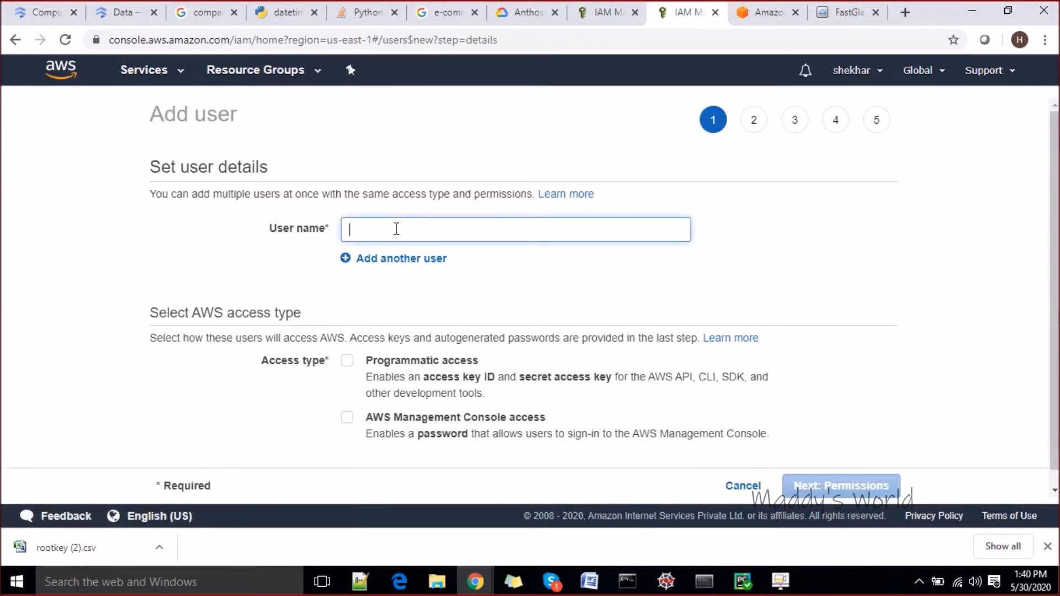
type("dev1")
left_click(439, 284)
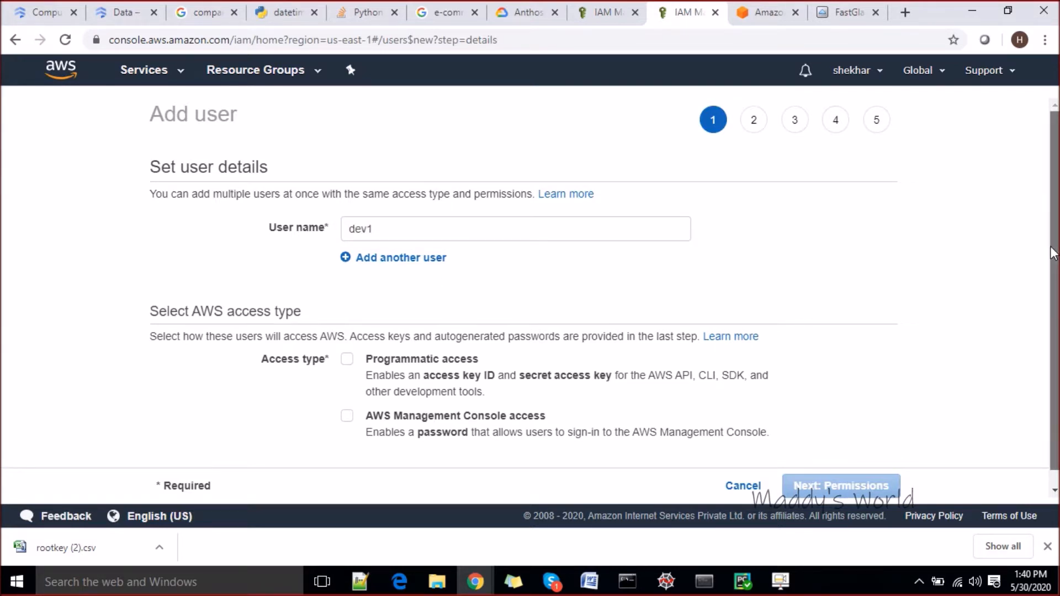
- Examine the Programmatic access and AWS Management Console access options offered for the new user
left_click_drag(1053, 253, 1054, 283)
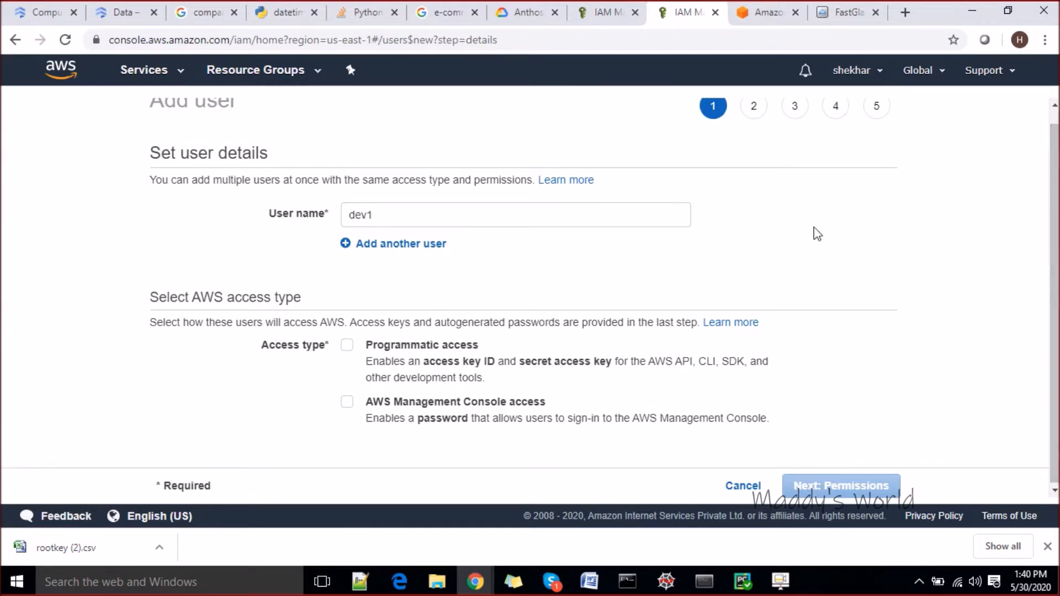
left_click_drag(65, 548, 166, 547)
left_click_drag(183, 300, 299, 299)
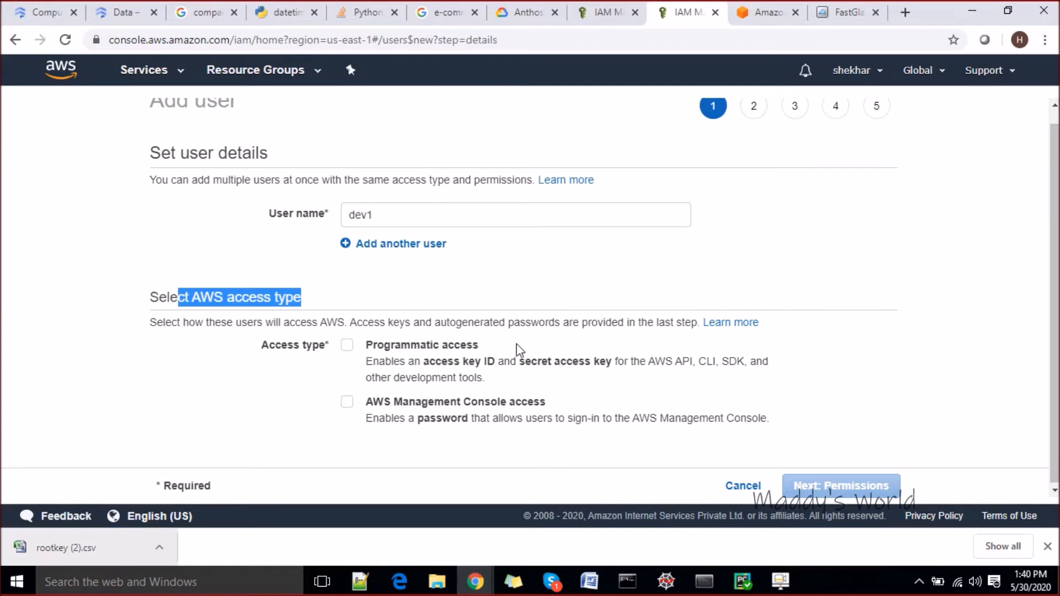
left_click(378, 351)
left_click_drag(379, 351, 470, 350)
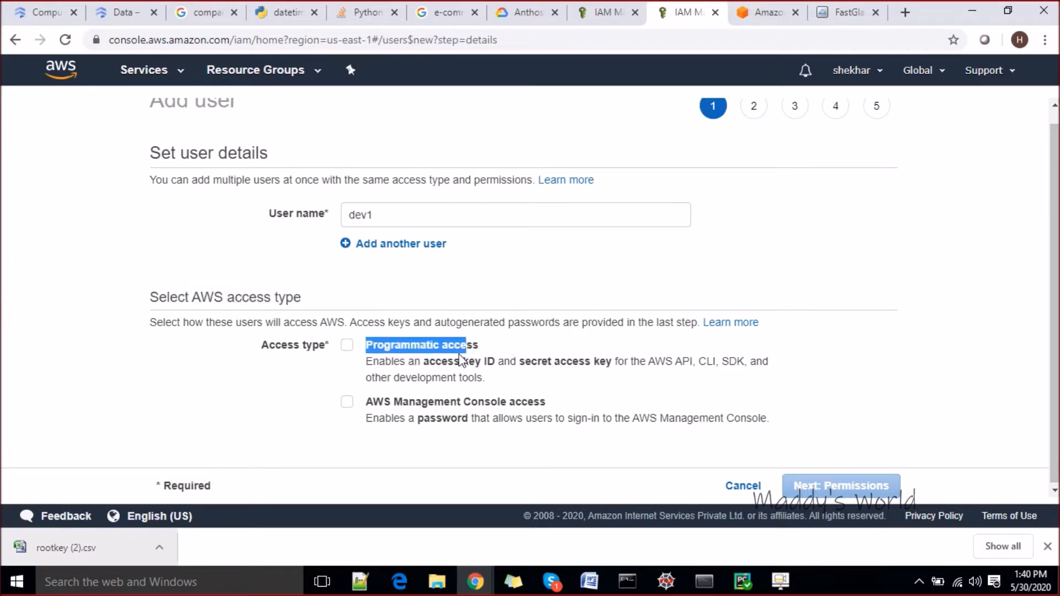
left_click_drag(373, 403, 489, 406)
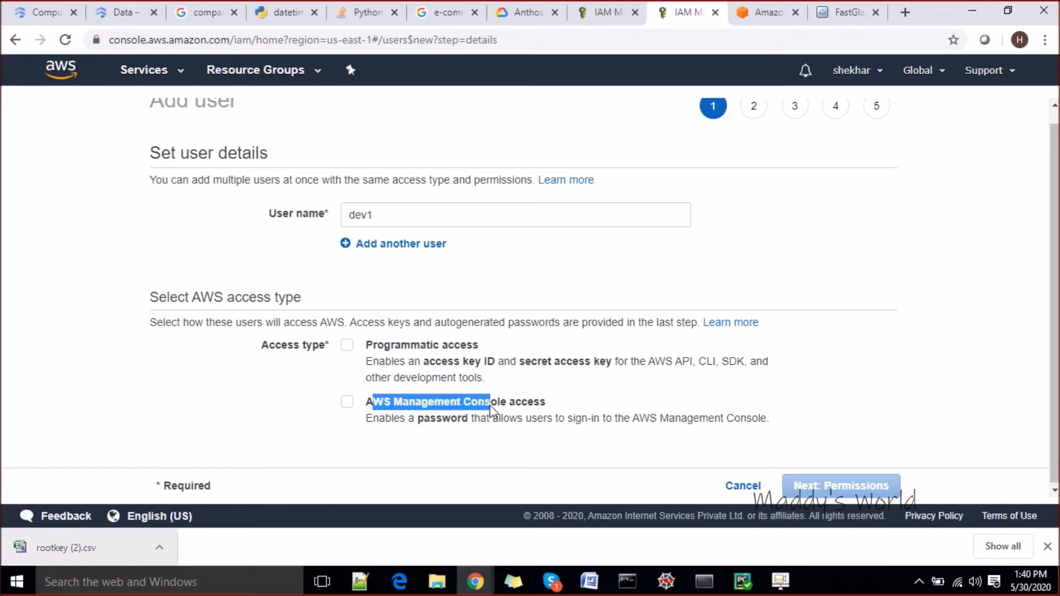
left_click(489, 405)
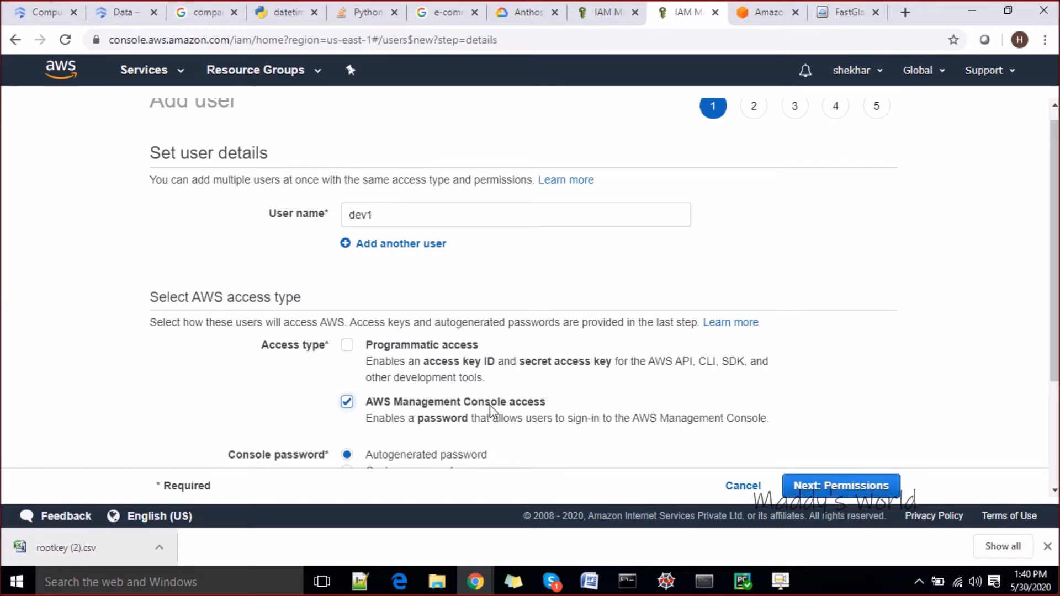
left_click(489, 404)
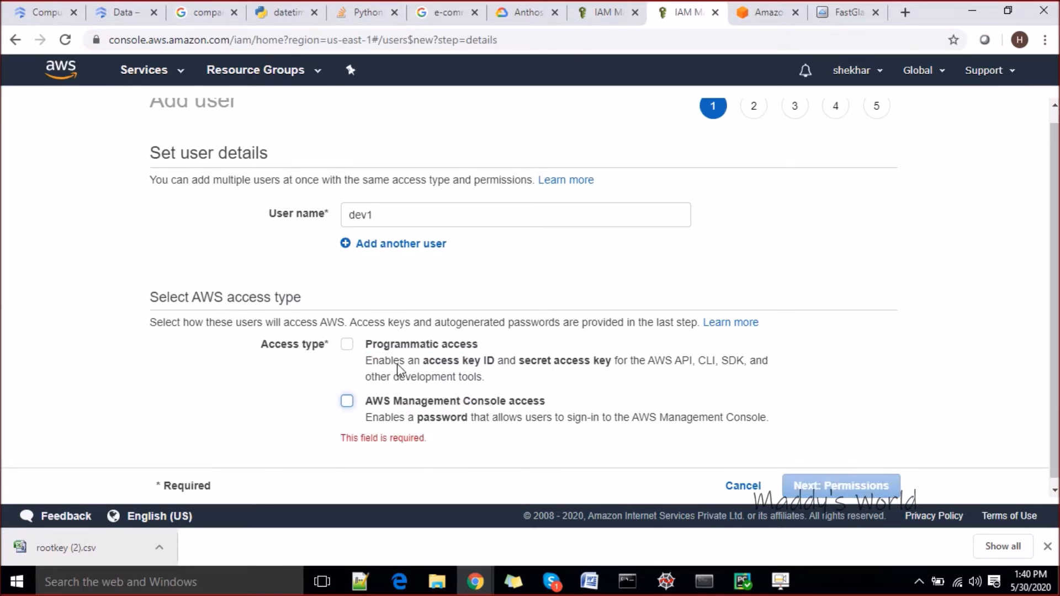
scroll(1053, 243, "down", 1)
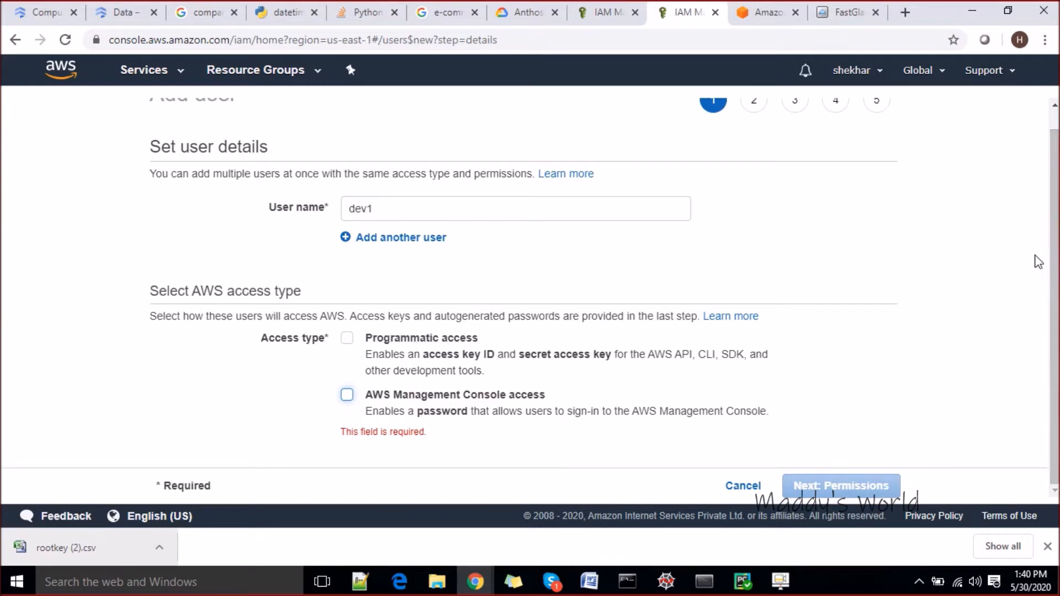
- Give dev1 programmatic access and choose to attach existing policies directly in the permissions stage
left_click(347, 338)
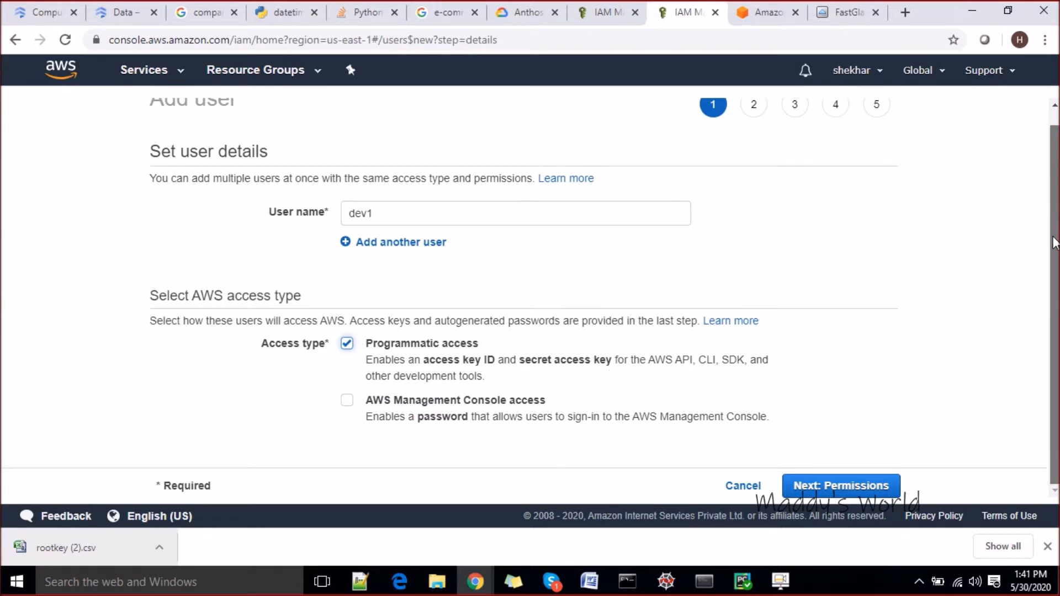
left_click(848, 497)
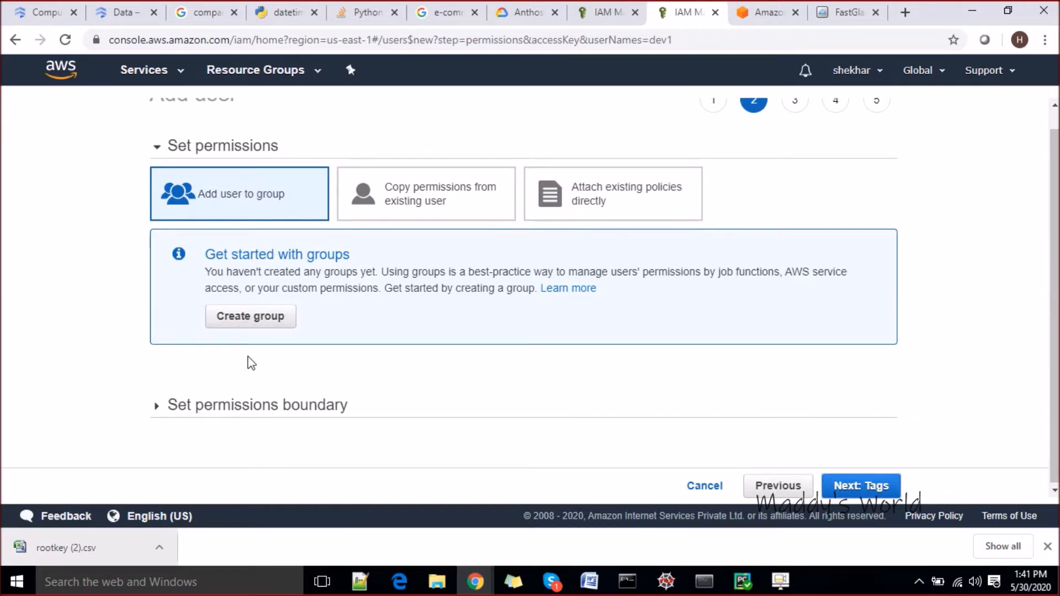
left_click(616, 197)
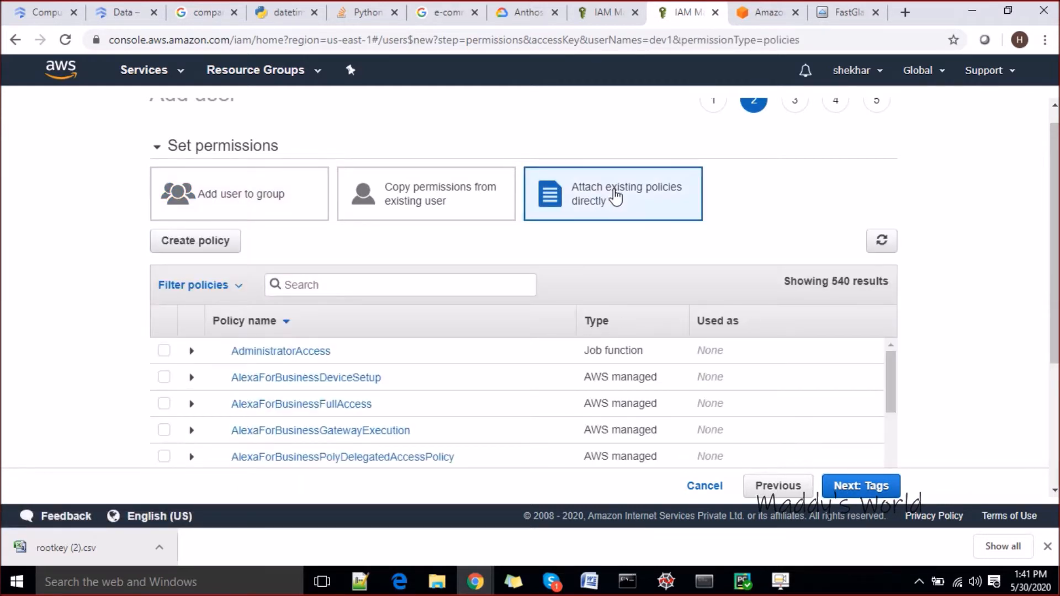
left_click_drag(1055, 194, 1056, 215)
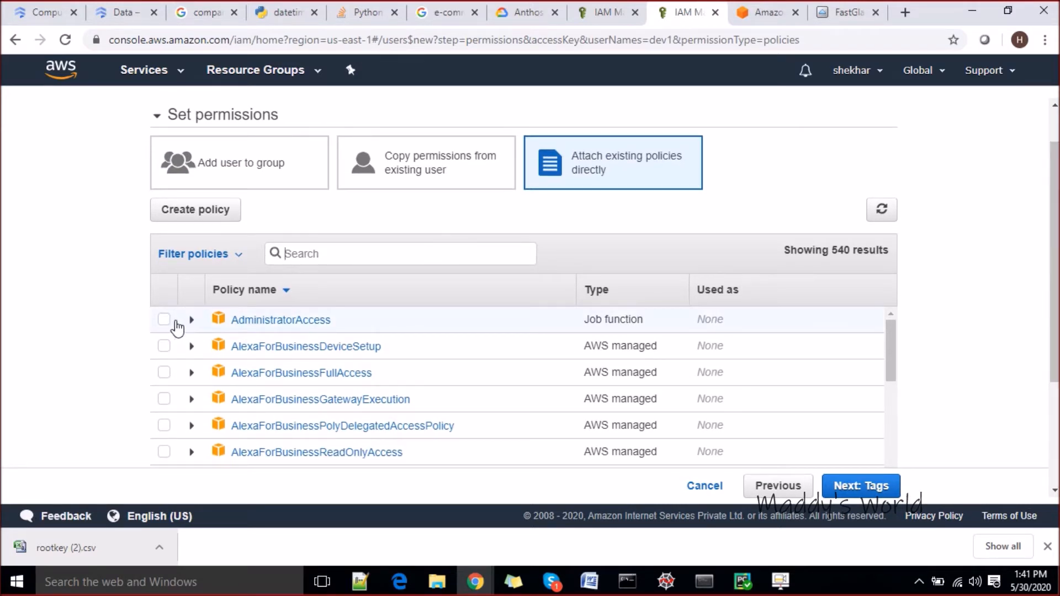
- Filter the policies by s3 and select AmazonDMSRedshiftS3Role, AmazonS3FullAccess, AmazonS3ReadOnlyAccess and QuickSightAccessForS3StorageManagementAnalyticsReadOnly
left_click(190, 320)
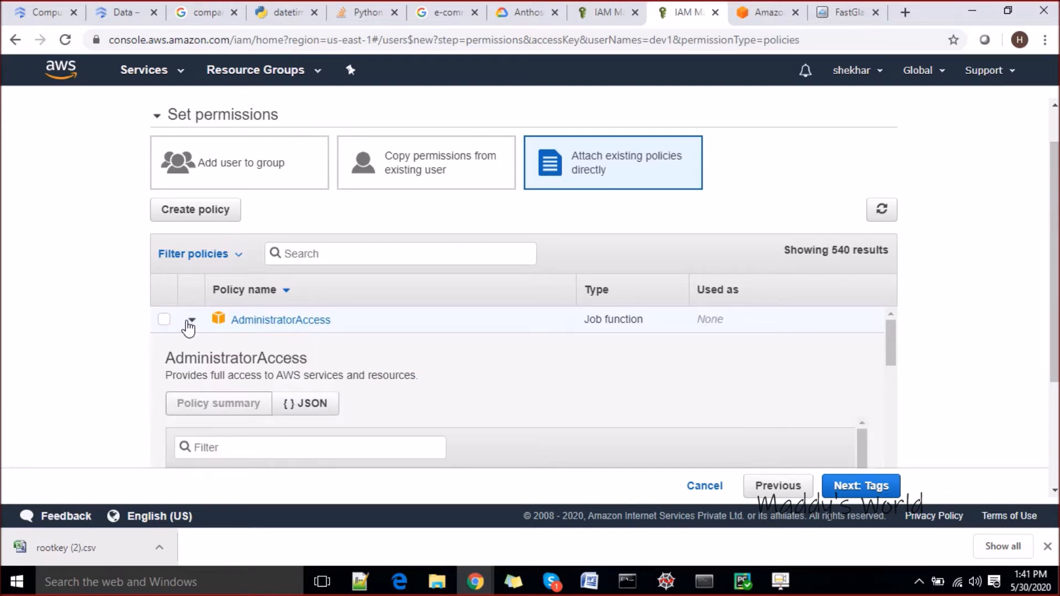
left_click(191, 321)
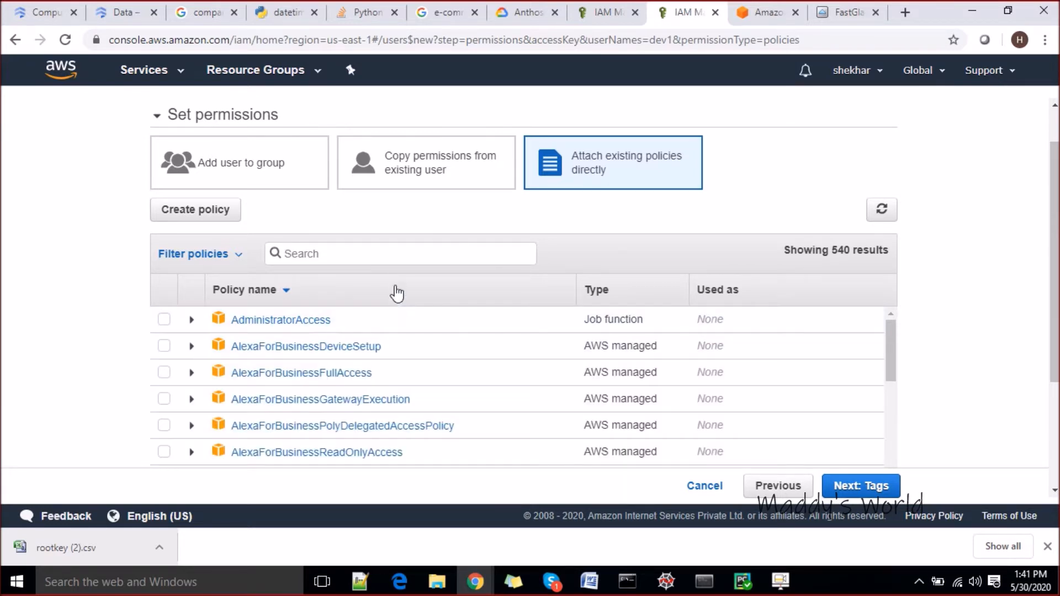
left_click_drag(392, 283, 385, 259)
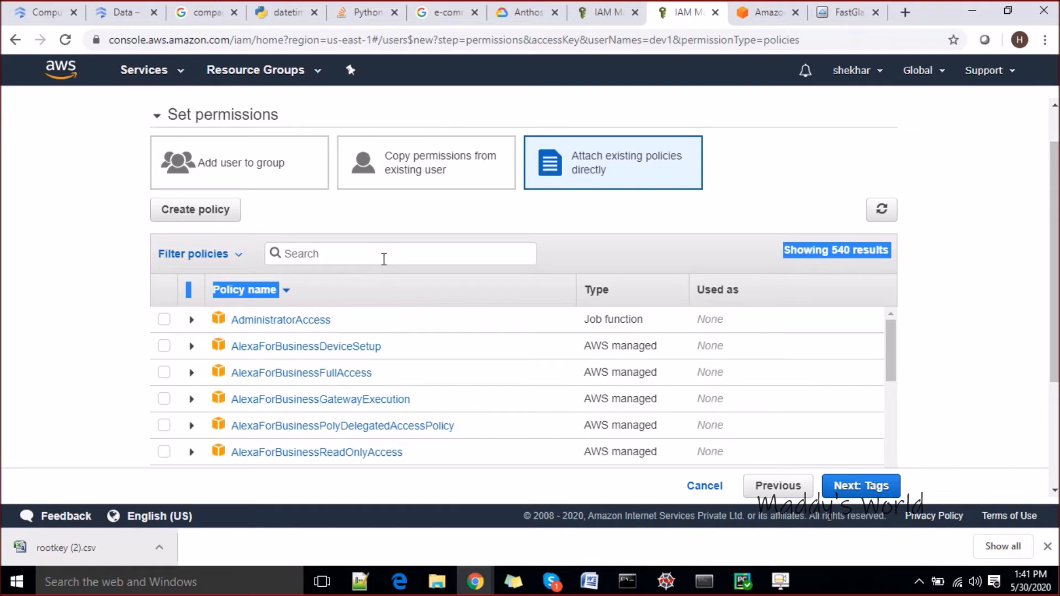
left_click(373, 259)
type("s3")
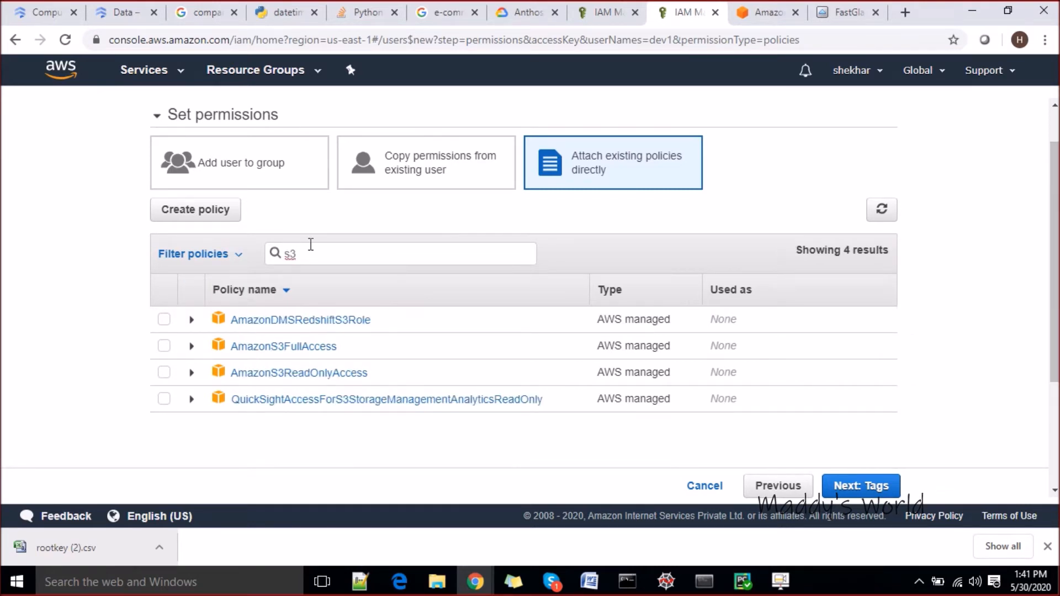
left_click(164, 346)
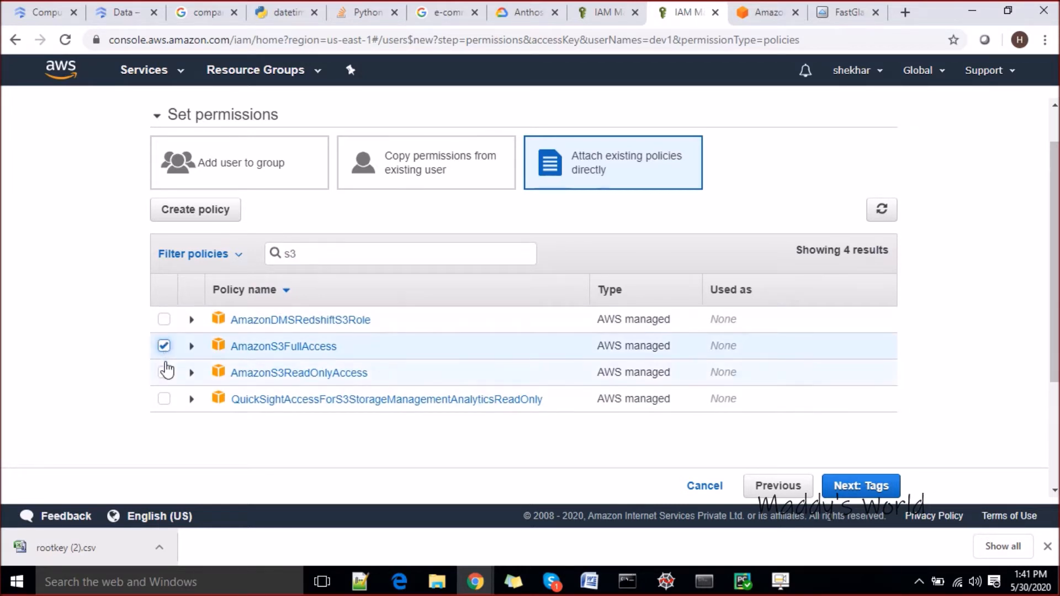
left_click(165, 373)
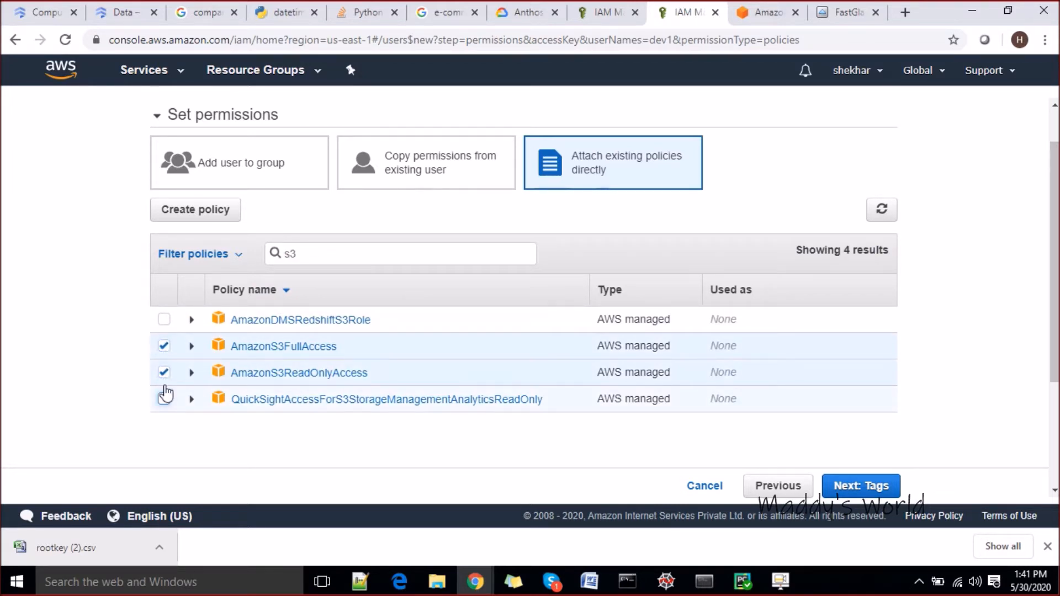
left_click(164, 322)
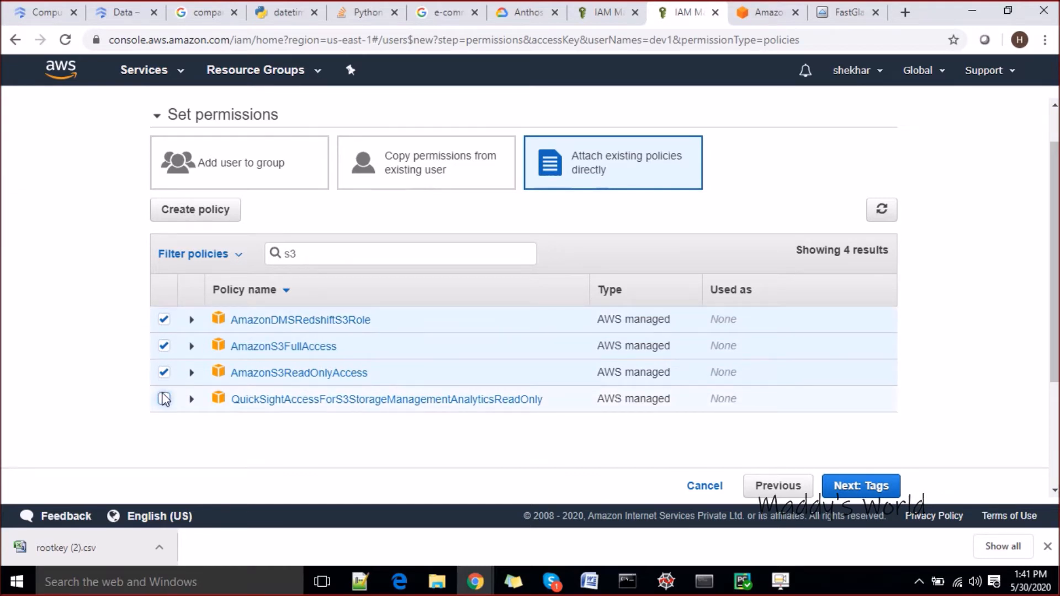
left_click(164, 398)
- Proceed without tags, review the permissions summary and create the user dev1
left_click(856, 489)
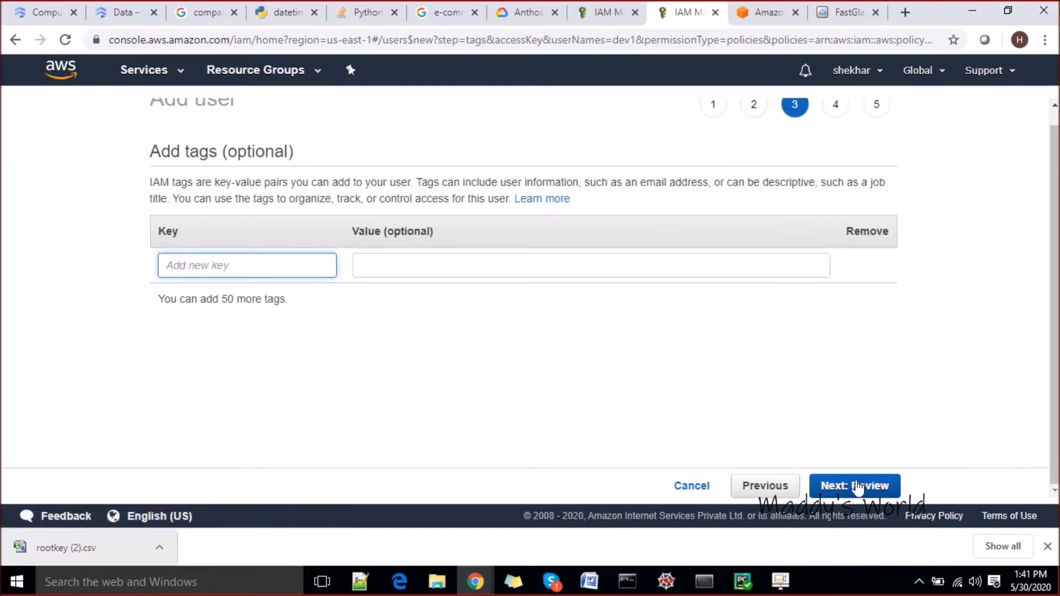
left_click(858, 488)
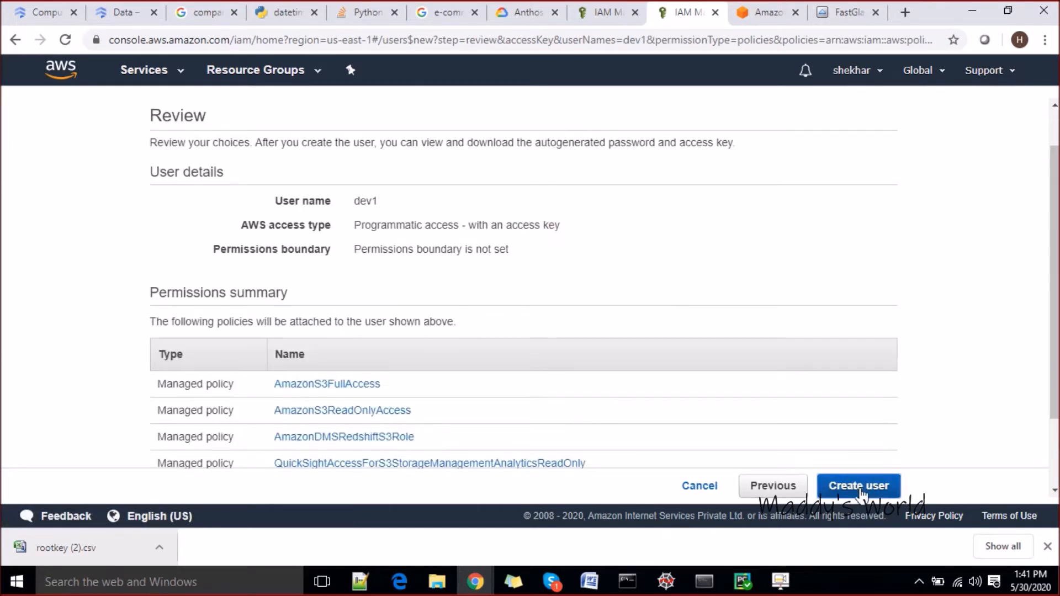
scroll(1055, 281, "down", 2)
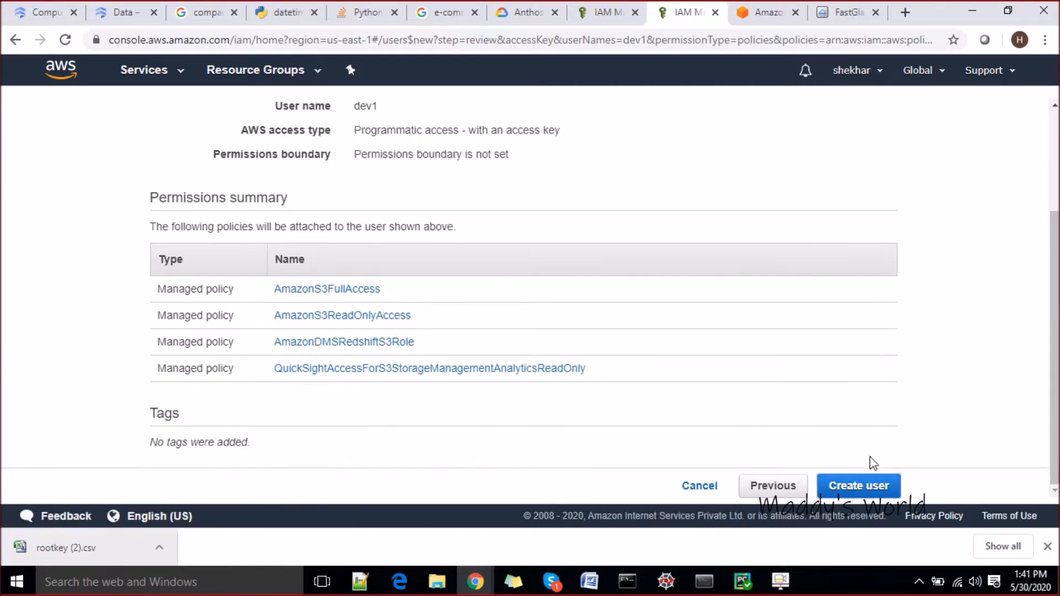
left_click(866, 497)
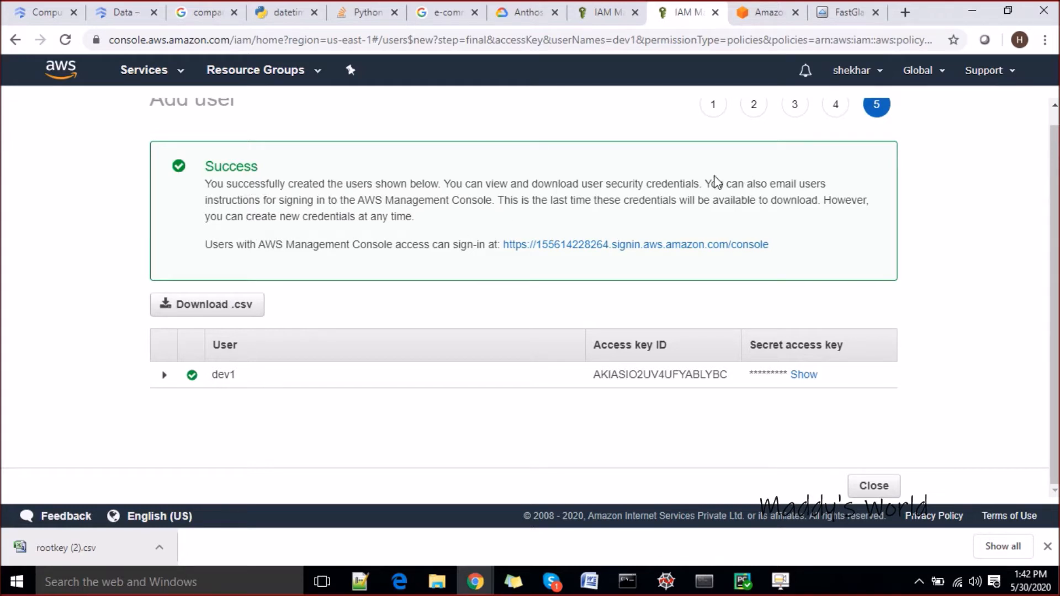
- Download the new user's credentials as a CSV file and open it in Excel
left_click_drag(242, 248, 491, 243)
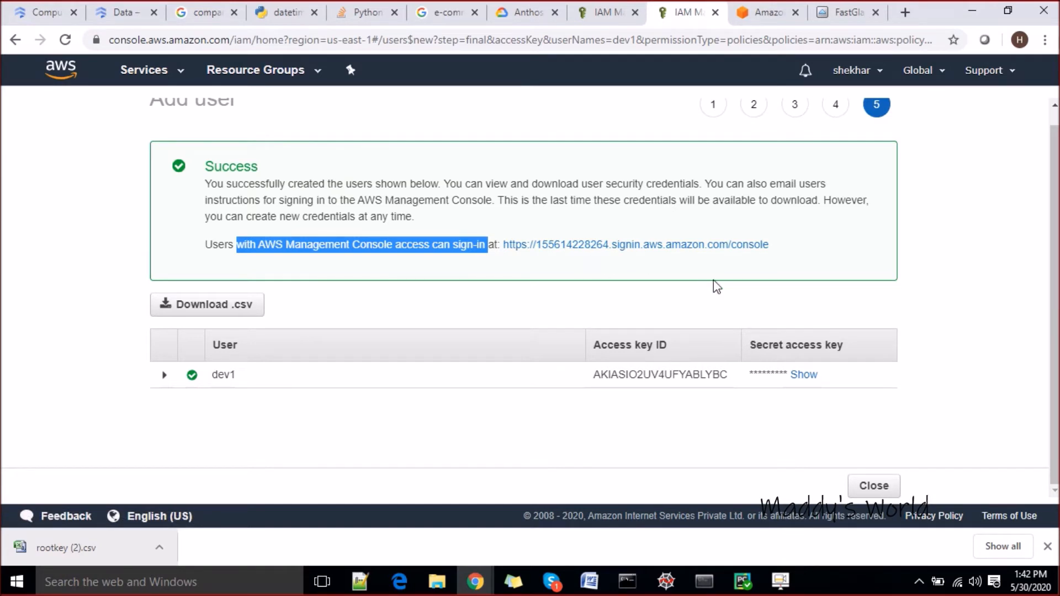
left_click(225, 310)
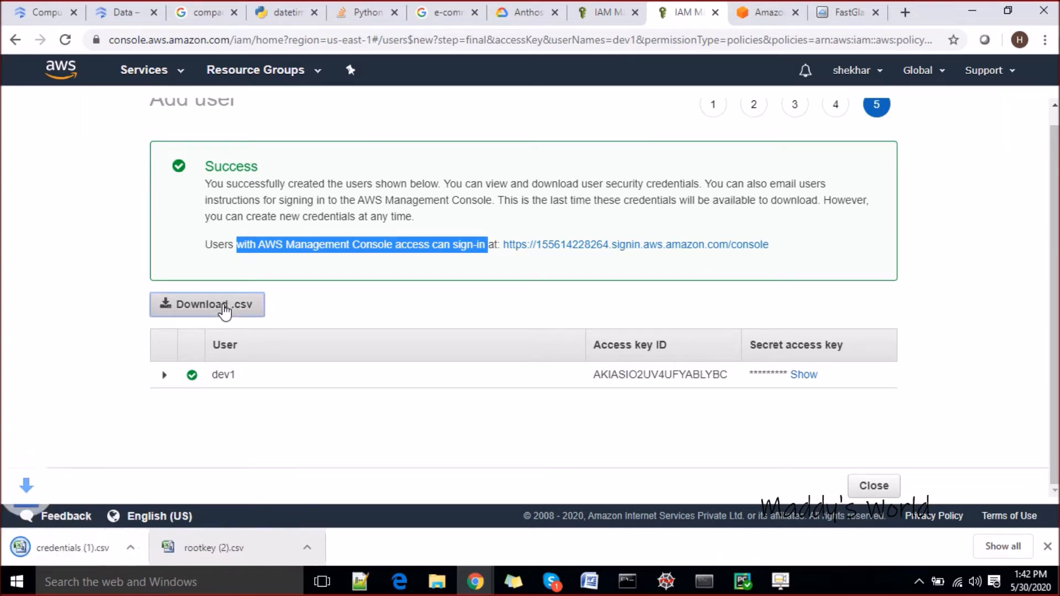
left_click(126, 548)
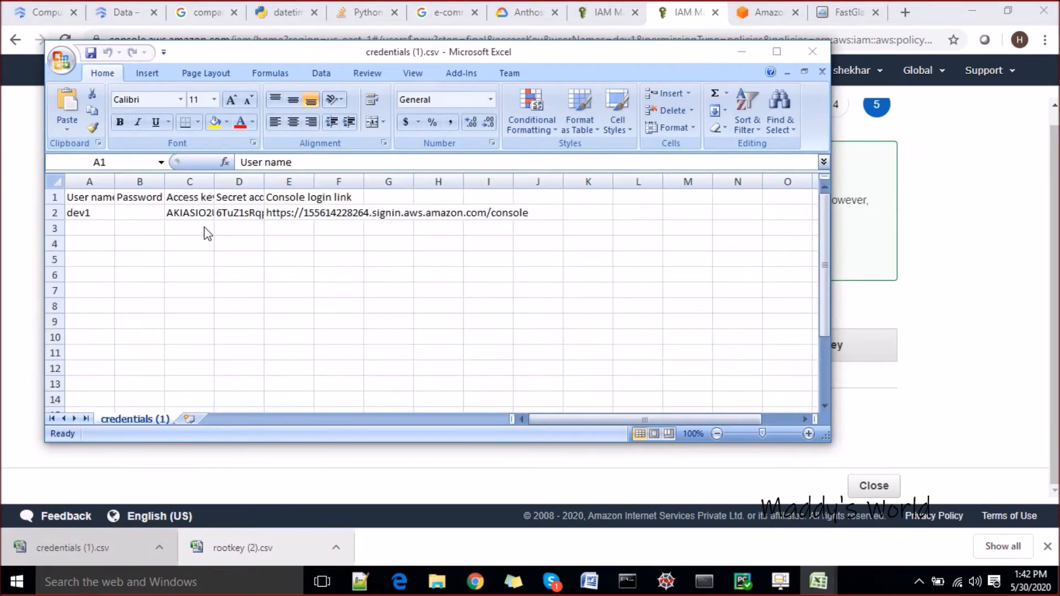
- Auto-fit the Access key ID, Secret access key and Console login link columns to their contents
double_click(215, 181)
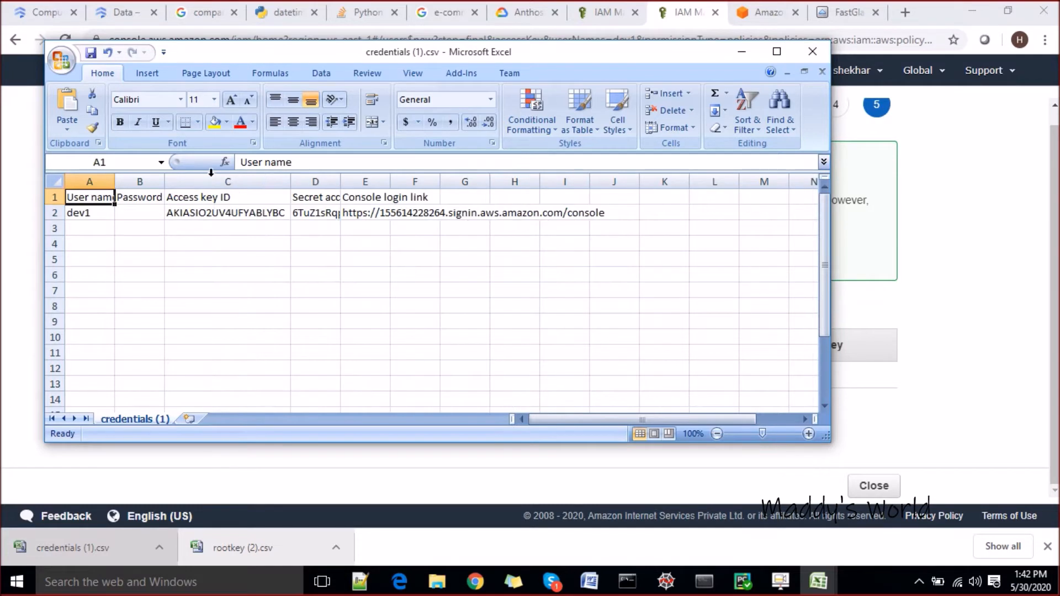
double_click(339, 182)
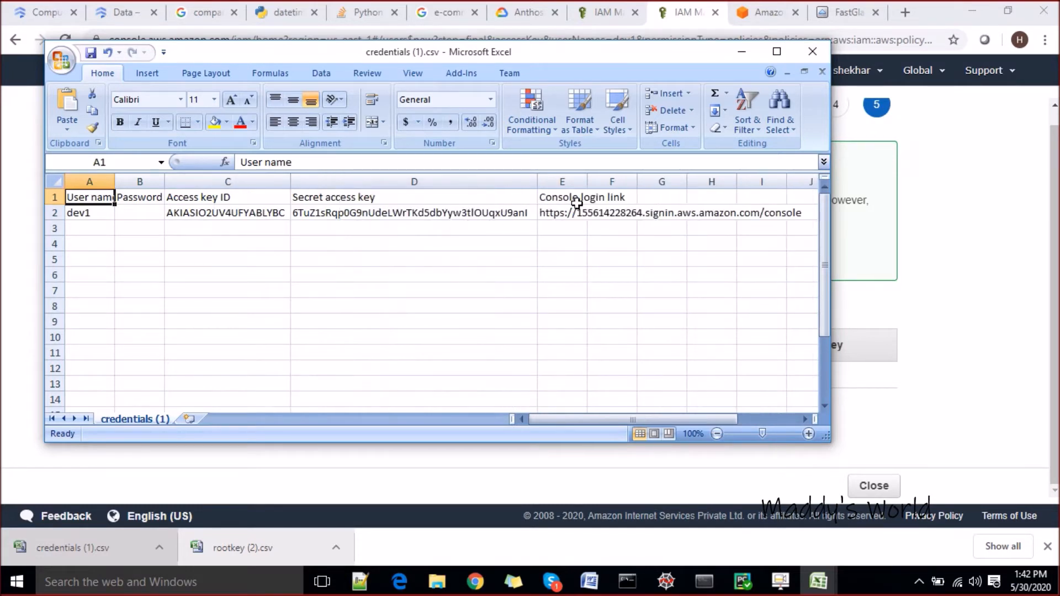
double_click(587, 181)
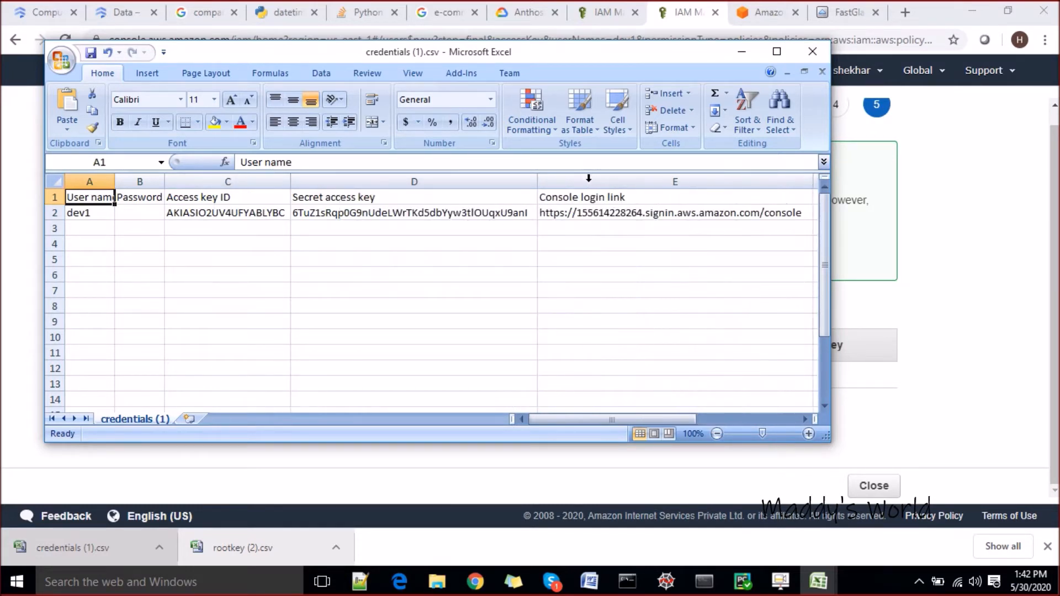
- Review the access key, secret key and console login link in the credentials sheet, and open the login link in a new browser tab
left_click(587, 212)
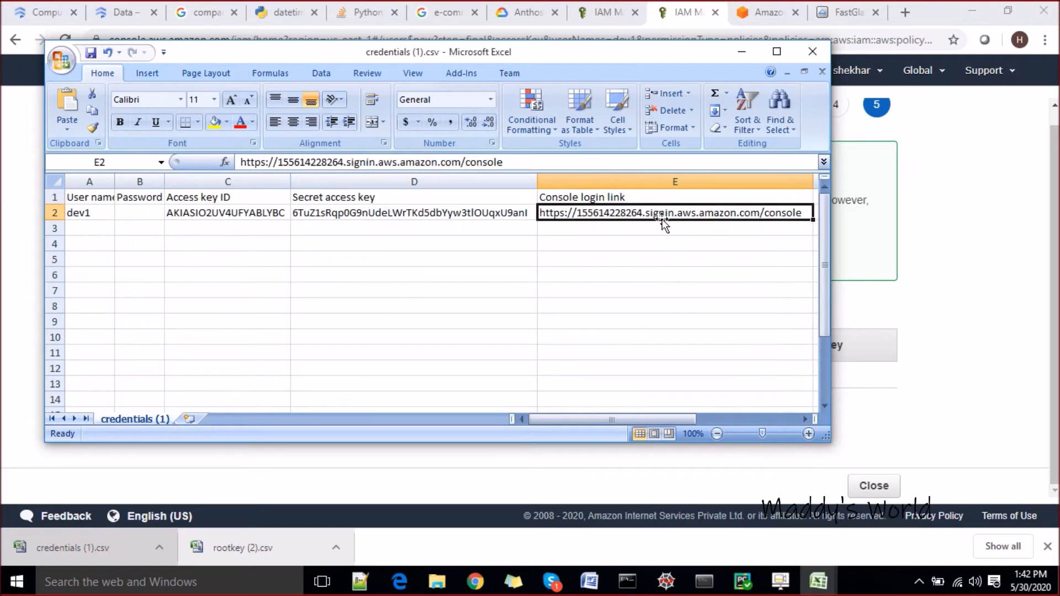
left_click(437, 215)
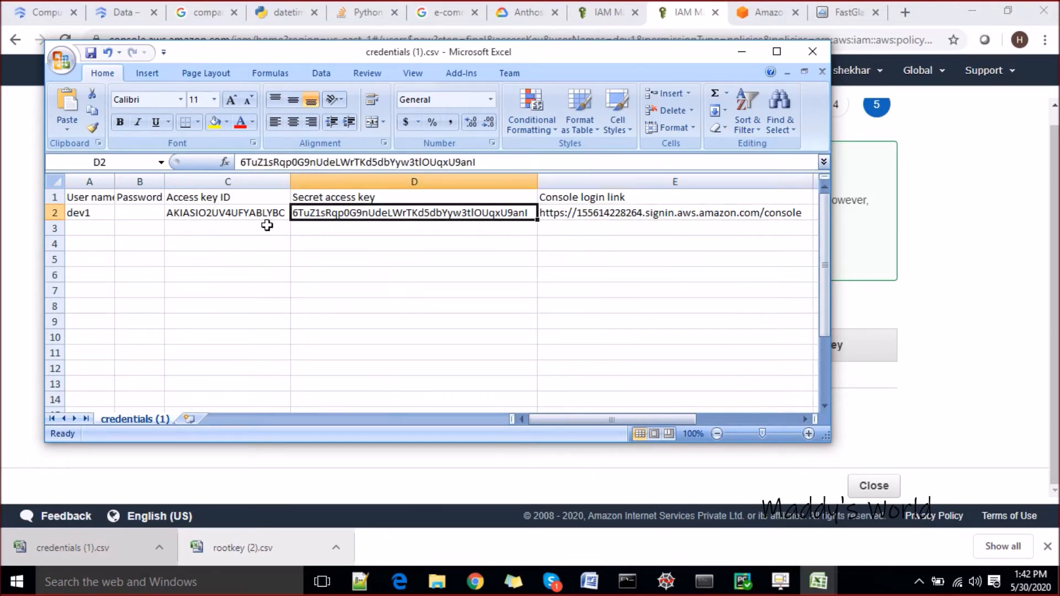
left_click(249, 210)
left_click(575, 216)
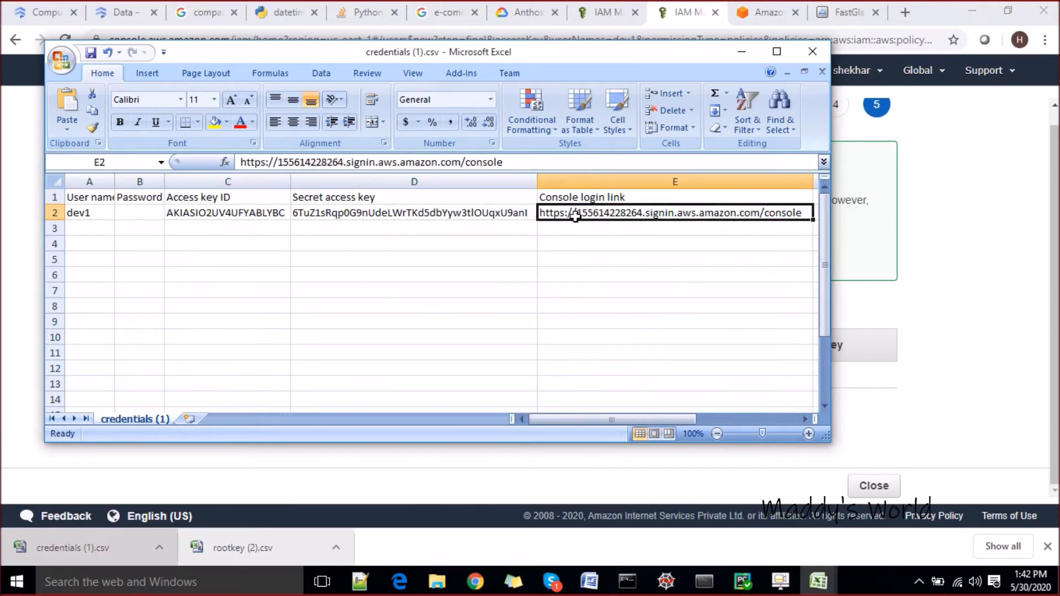
key("ctrl+c")
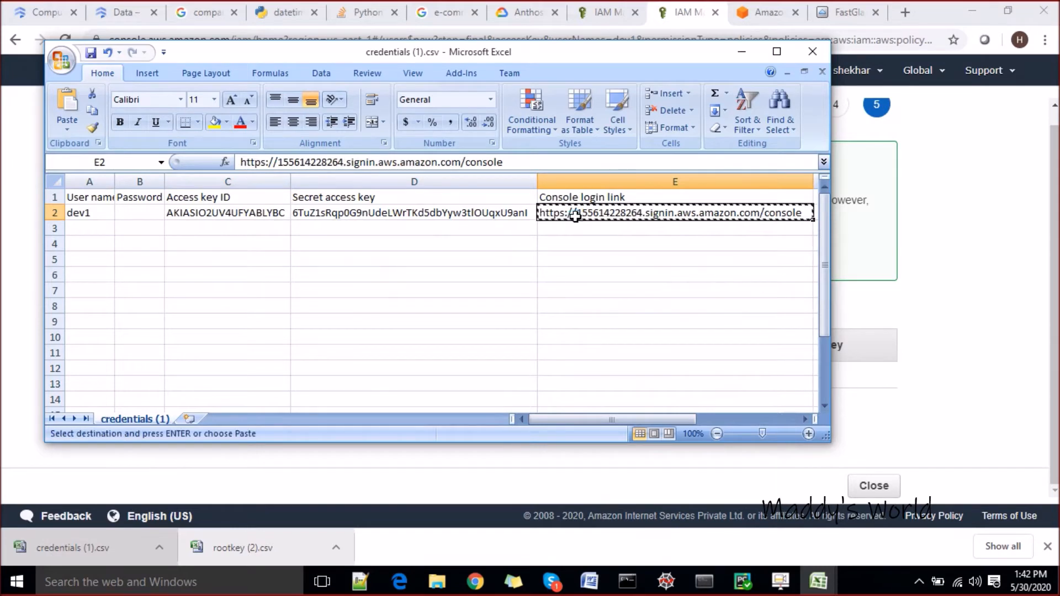
left_click(899, 17)
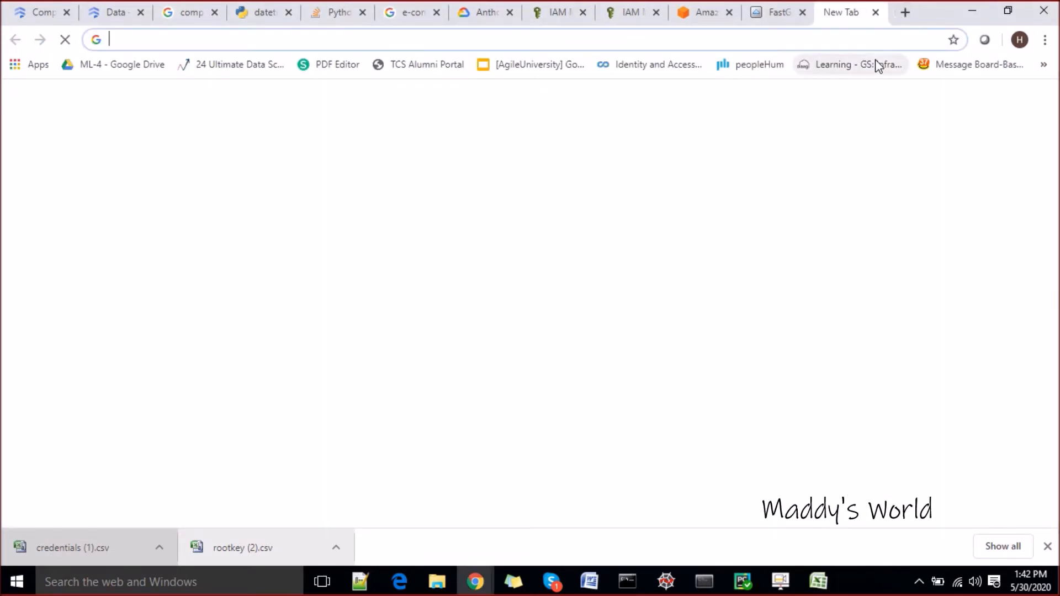
key("ctrl+v")
key("Return")
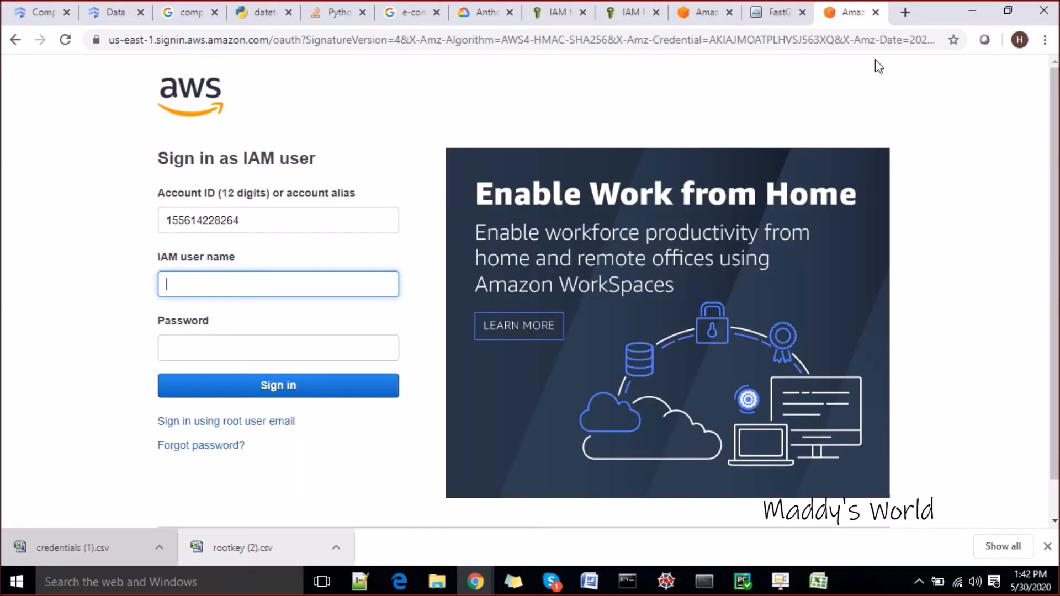
- Examine the user name and password fields on the IAM user sign-in page, and close that browser tab
left_click(277, 291)
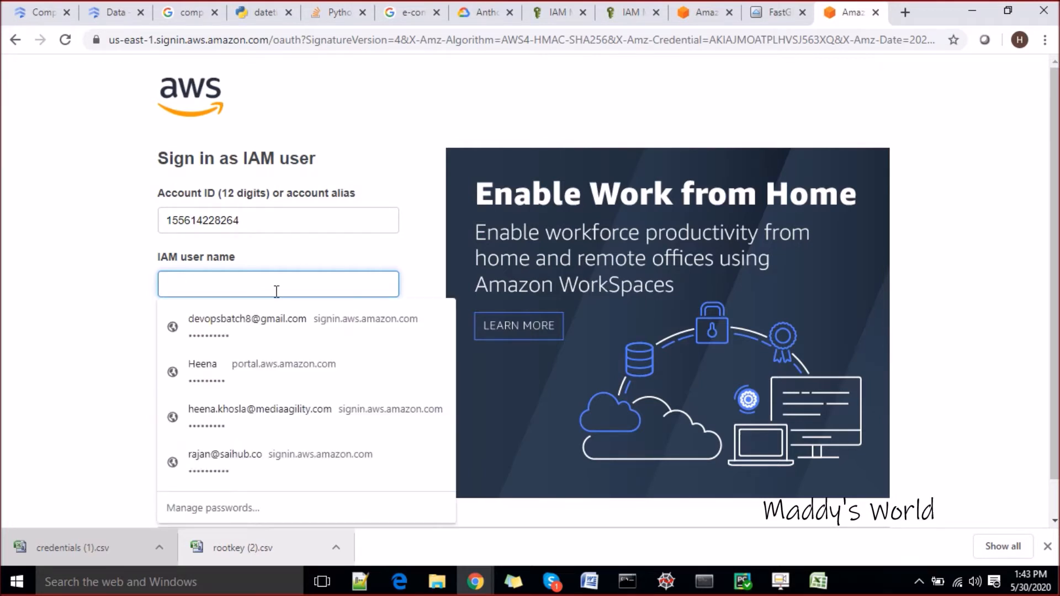
left_click(281, 252)
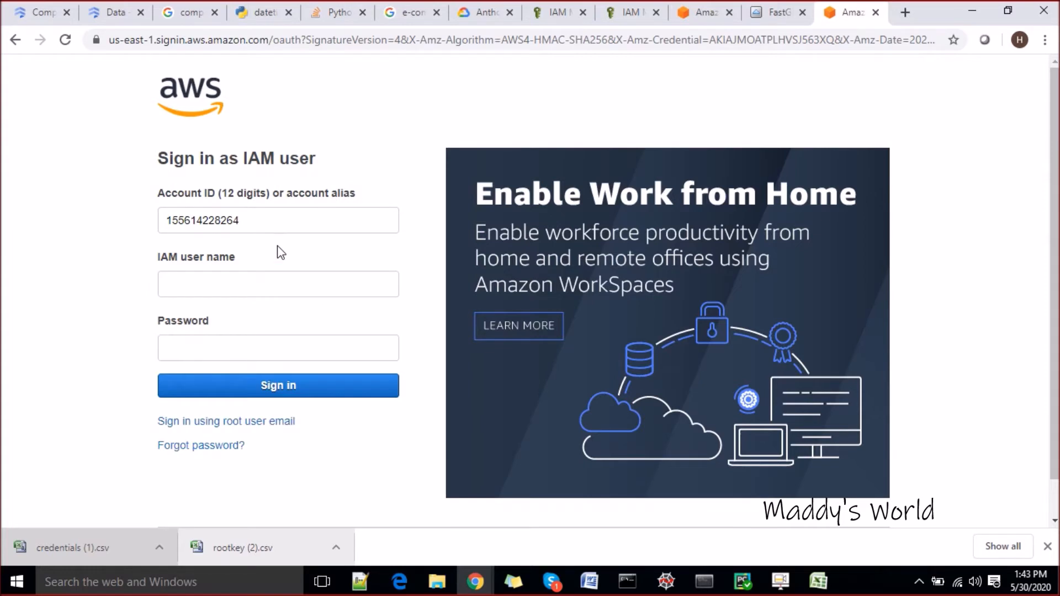
left_click(201, 284)
left_click(100, 286)
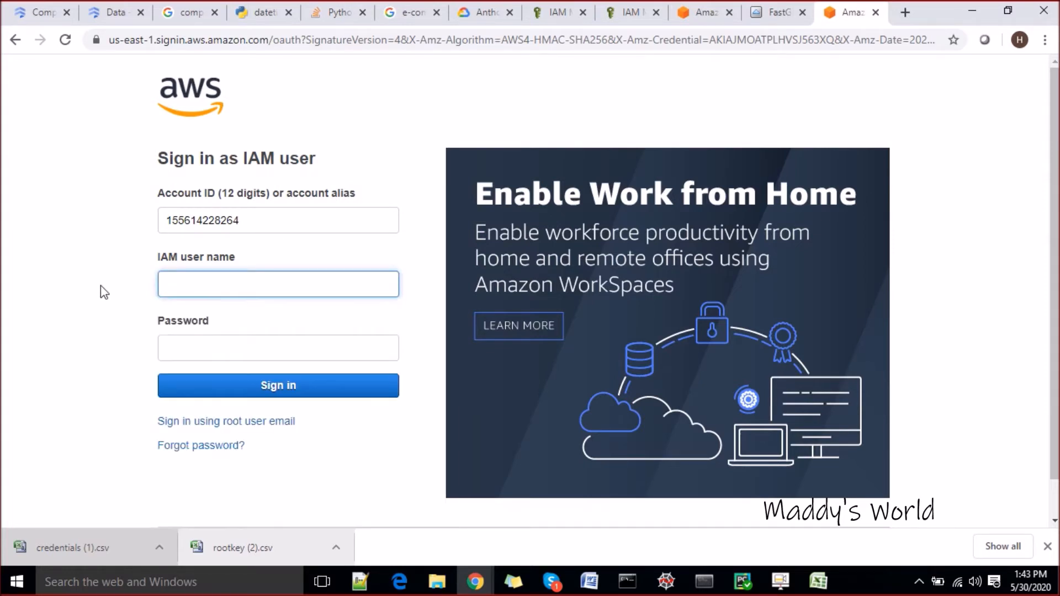
left_click(202, 339)
left_click(95, 289)
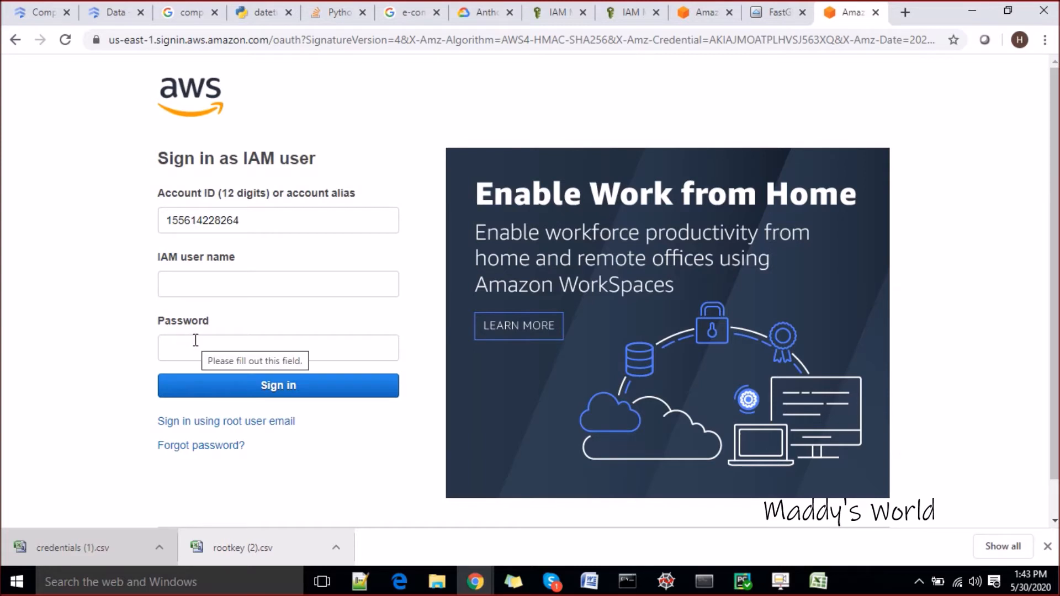
left_click(876, 12)
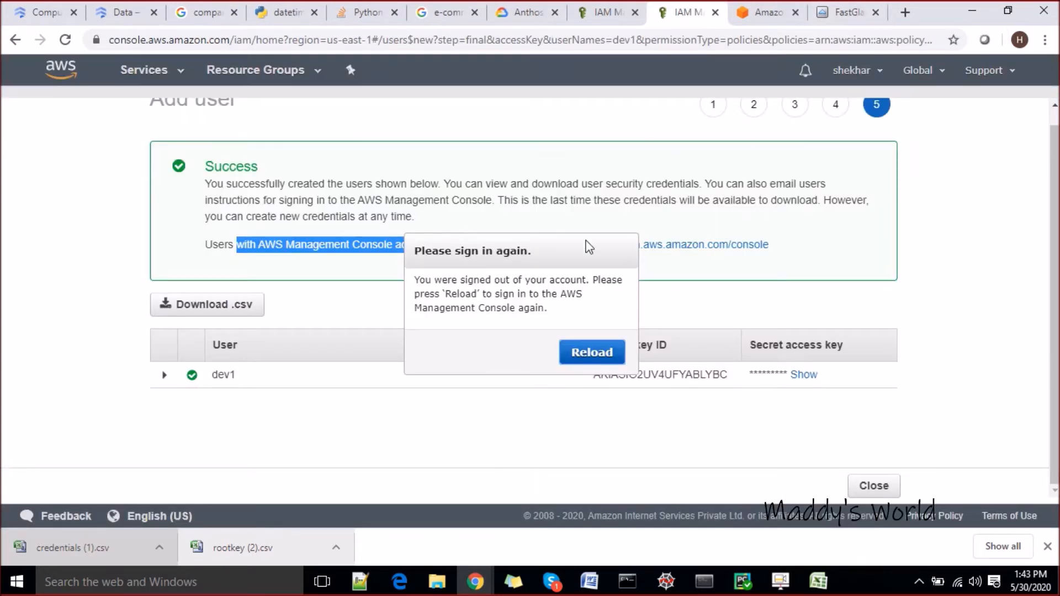
- Reload the signed-out AWS console page and close the empty Excel window
left_click(607, 360)
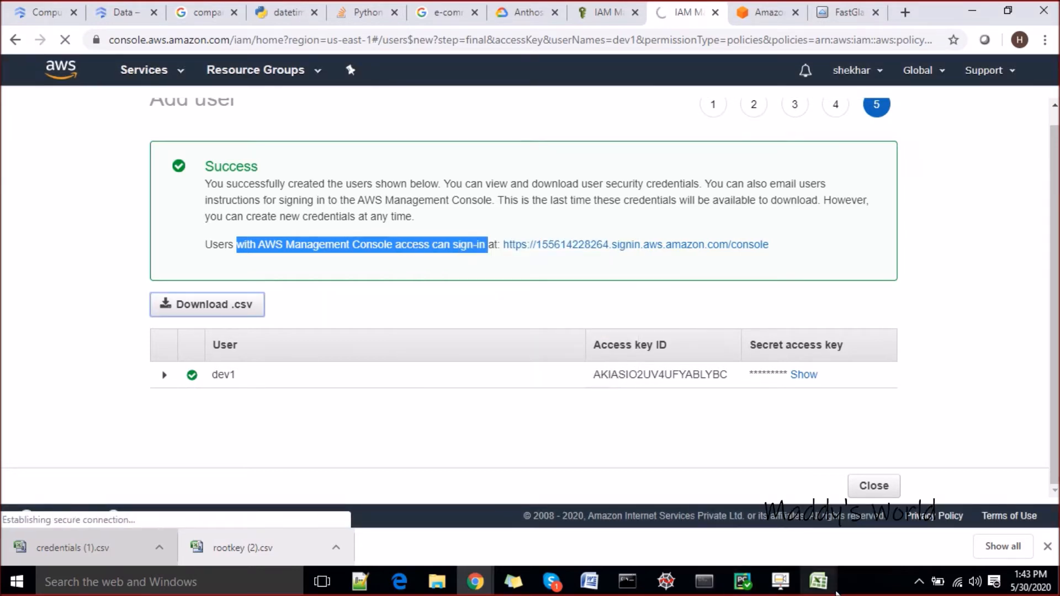
mouse_move(835, 591)
left_click(847, 542)
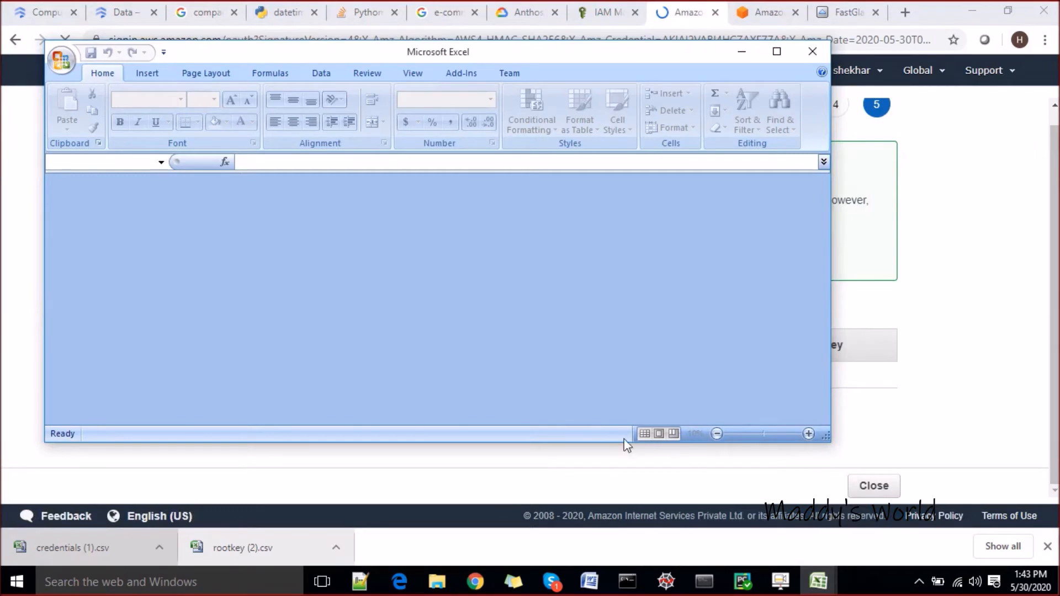
left_click(814, 53)
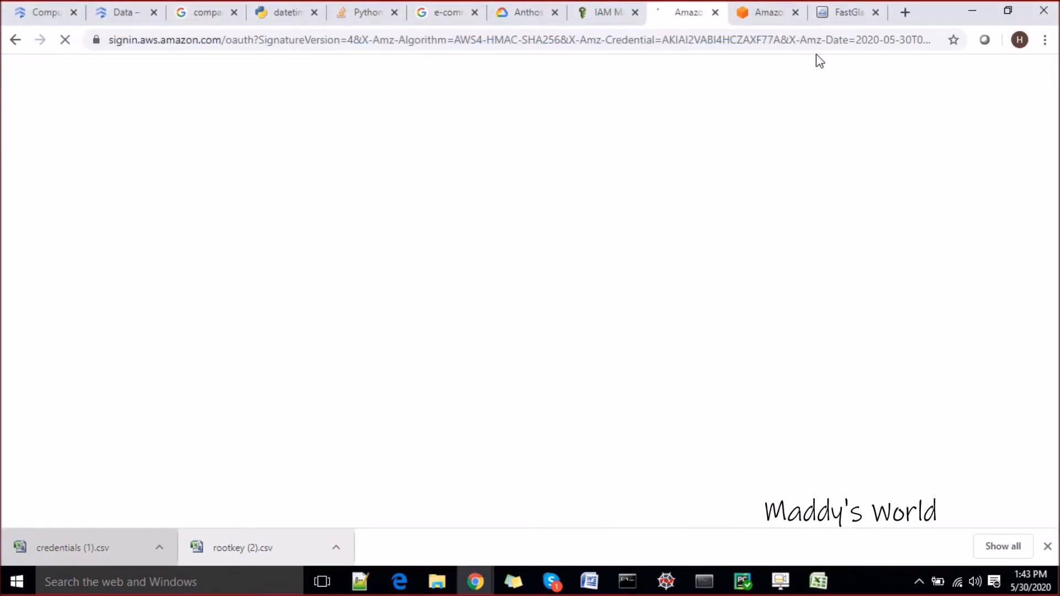
- Check the user name and password columns of the credentials sheet in Excel, and close the file without saving
left_click(820, 590)
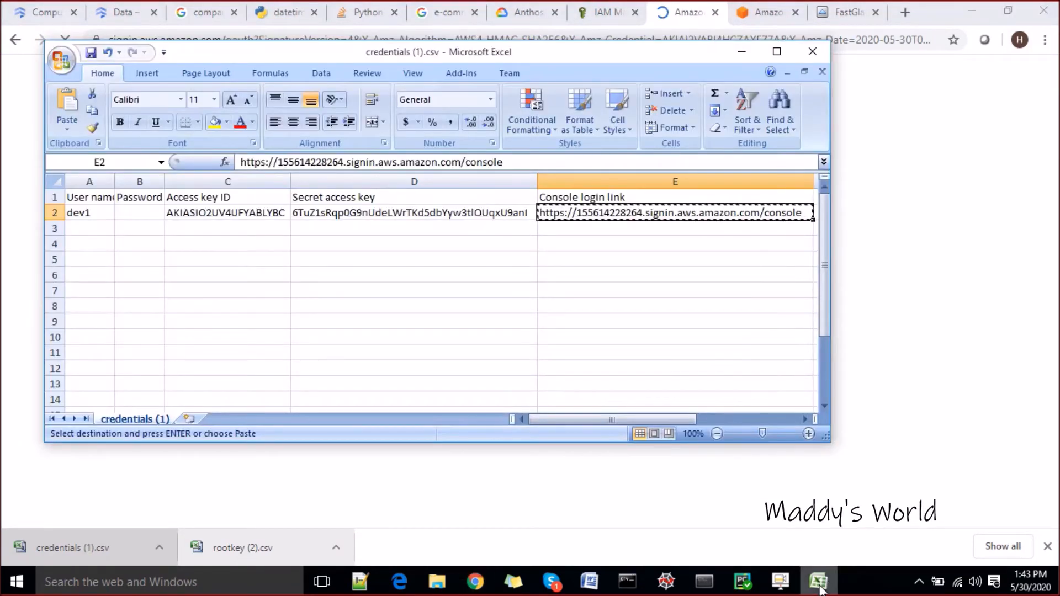
left_click_drag(578, 421, 530, 389)
left_click(141, 197)
left_click(105, 209)
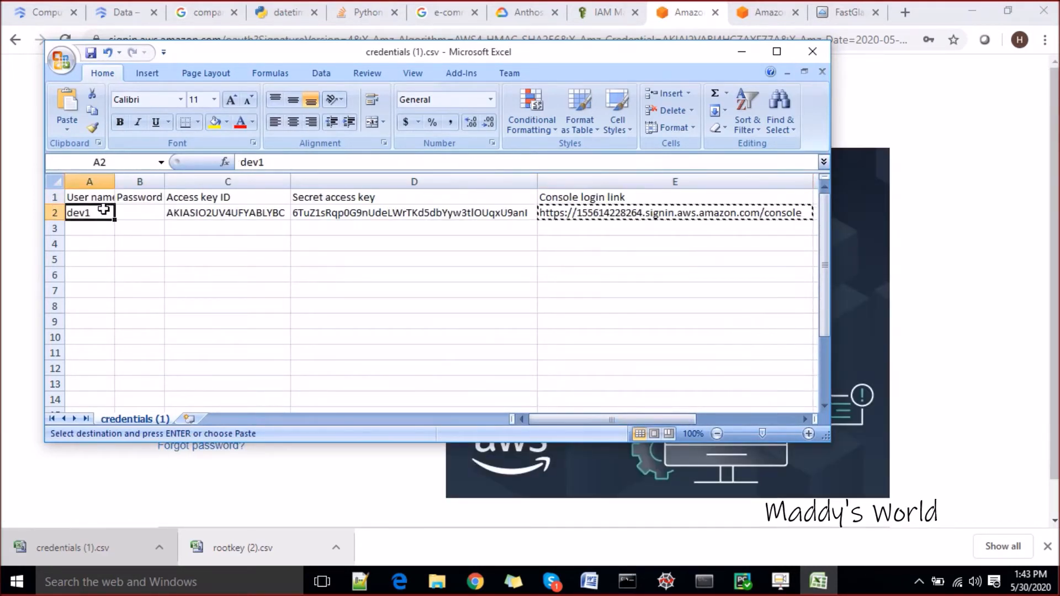
left_click(813, 54)
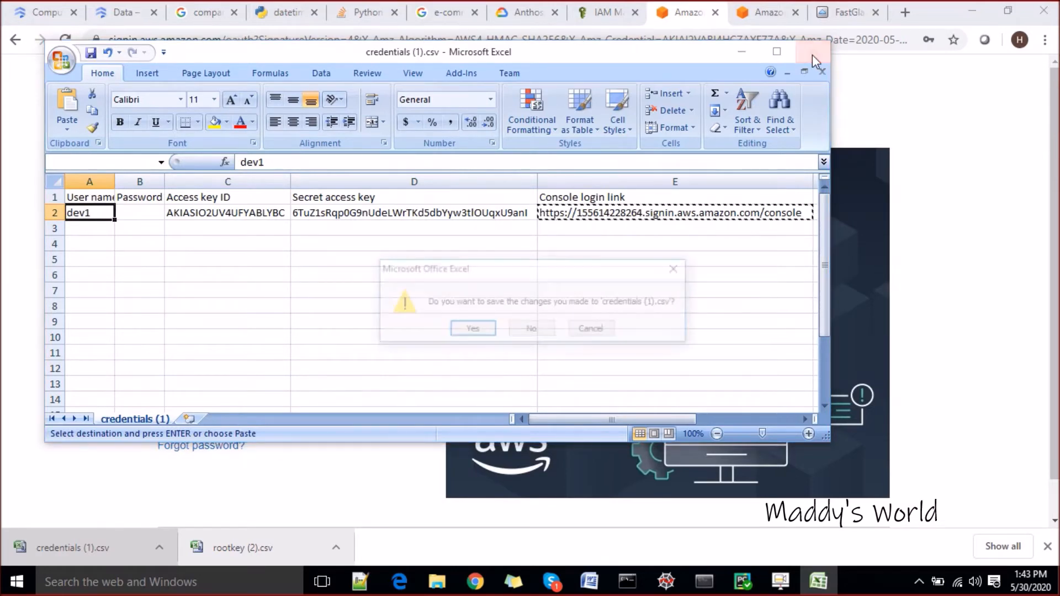
left_click(522, 335)
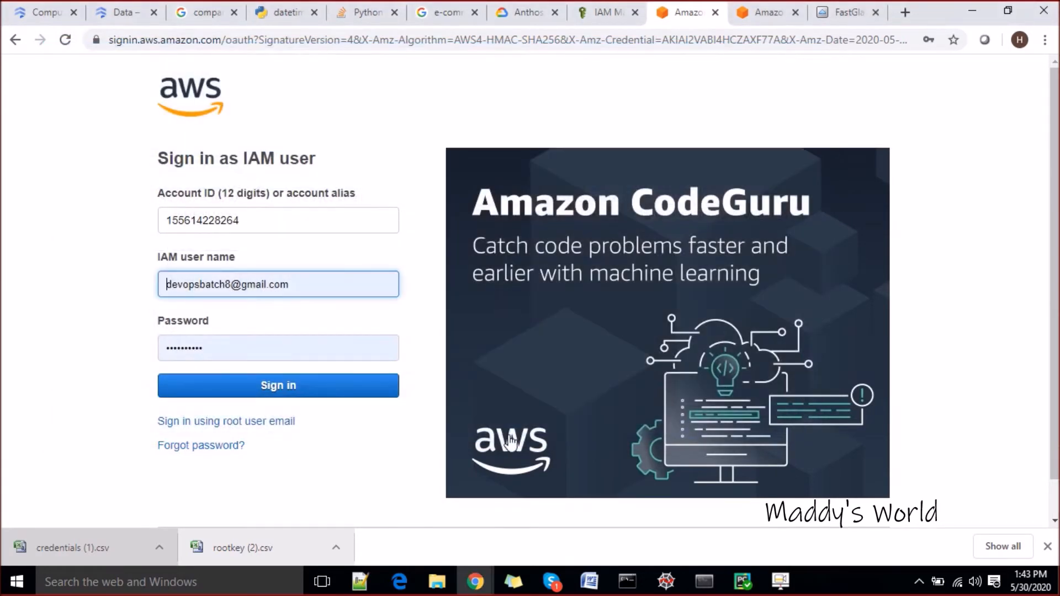
- Try to sign in as IAM user with the prefilled credentials, and close the sign-in page
left_click(280, 374)
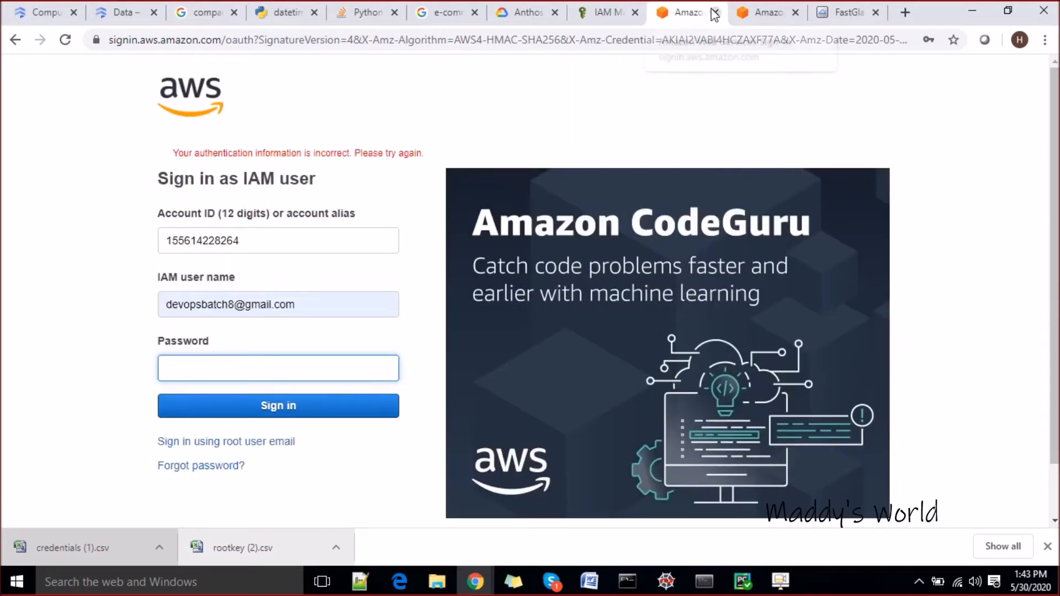
key("ctrl+w")
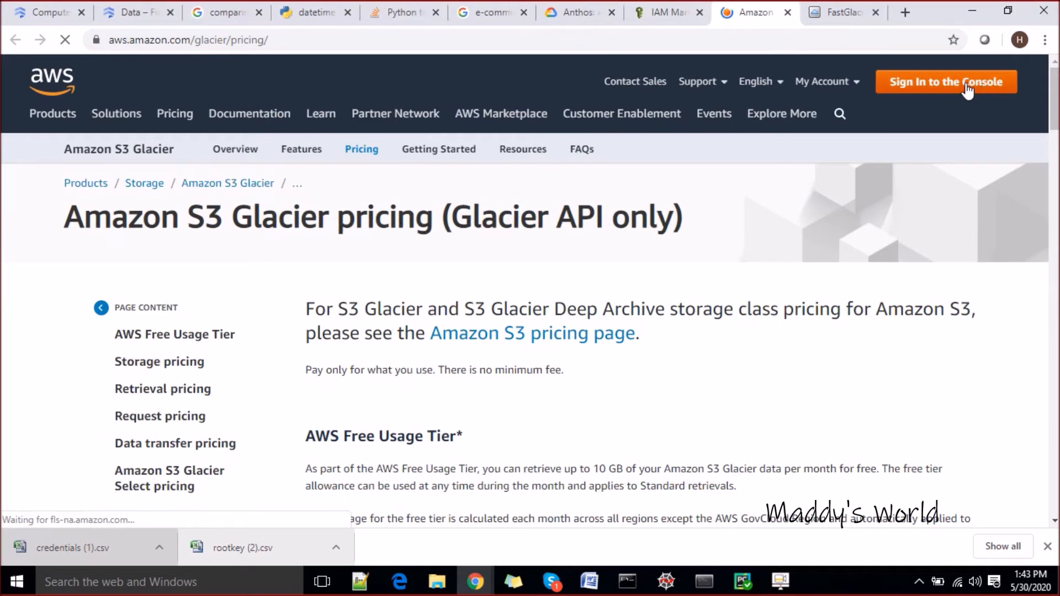
- Sign in to the AWS console from the S3 Glacier pricing page as root user, entering the account password
left_click(967, 89)
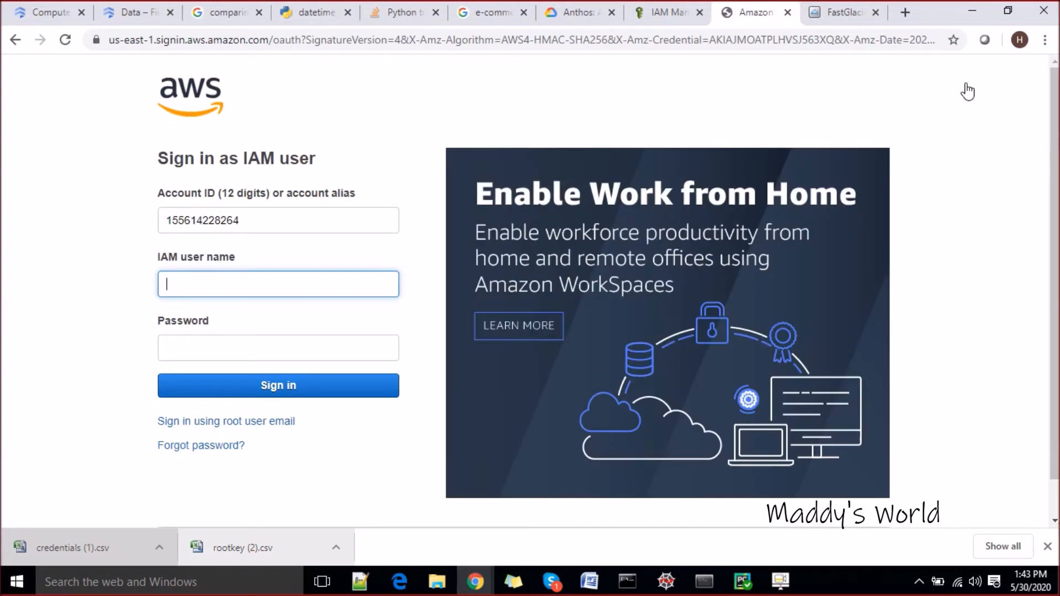
left_click(205, 422)
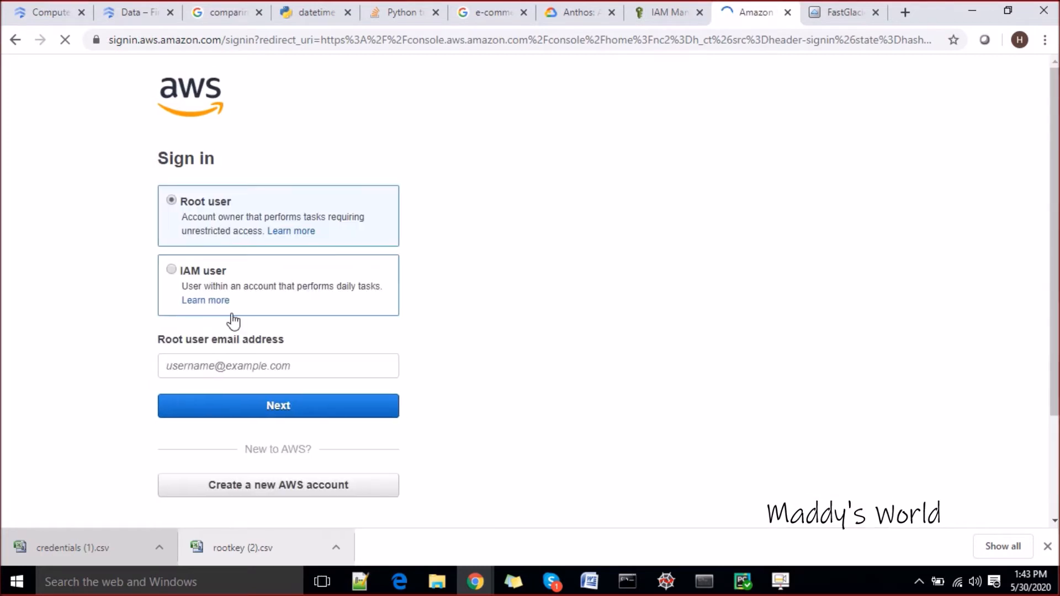
left_click(332, 415)
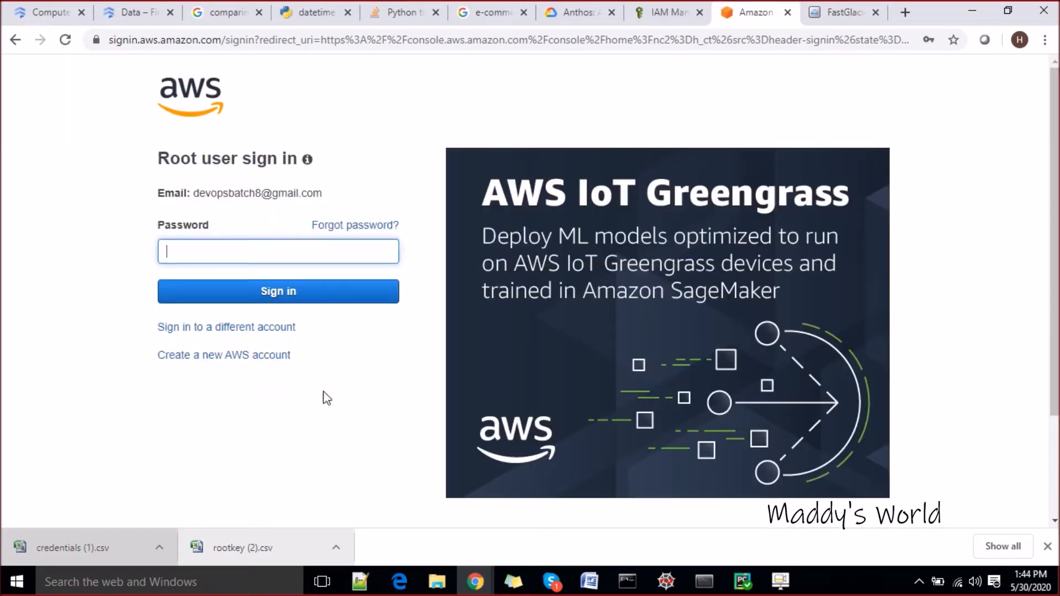
left_click(248, 245)
type("a")
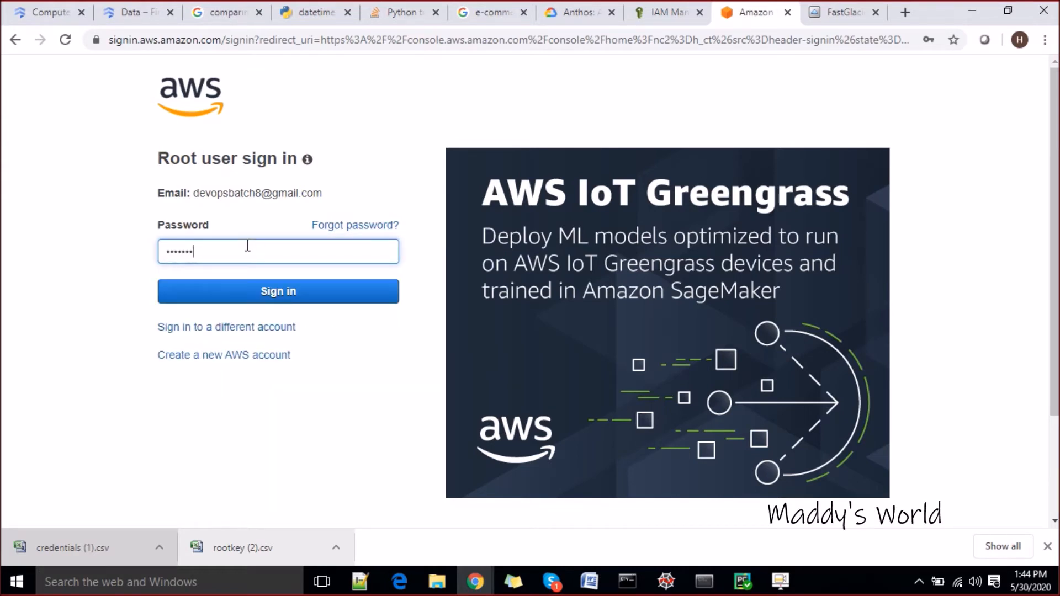
key("Return")
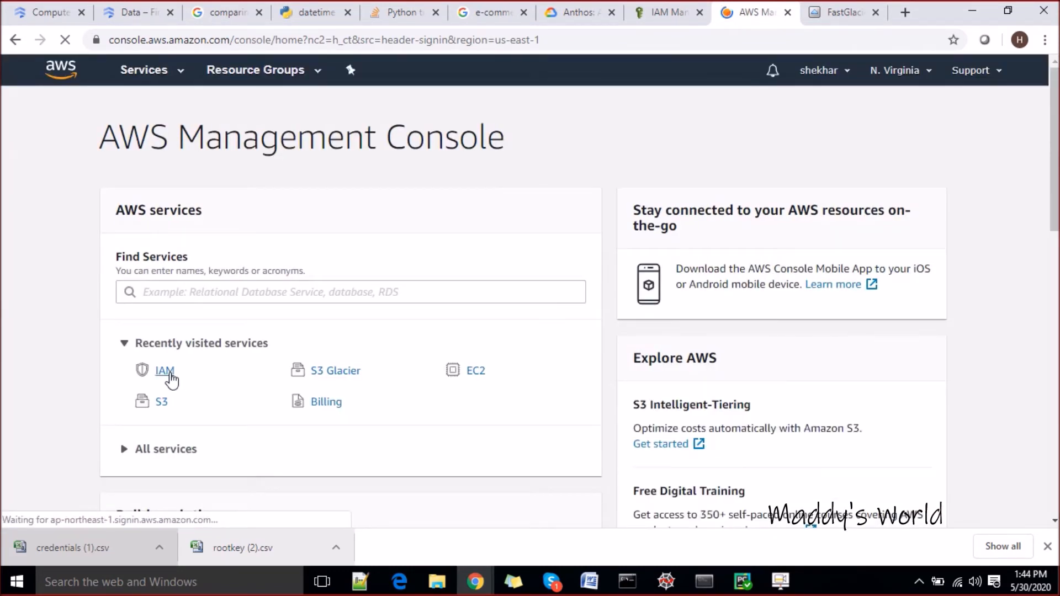
- Start adding a new user in the IAM service and enter dev2 as the user name
left_click(164, 370)
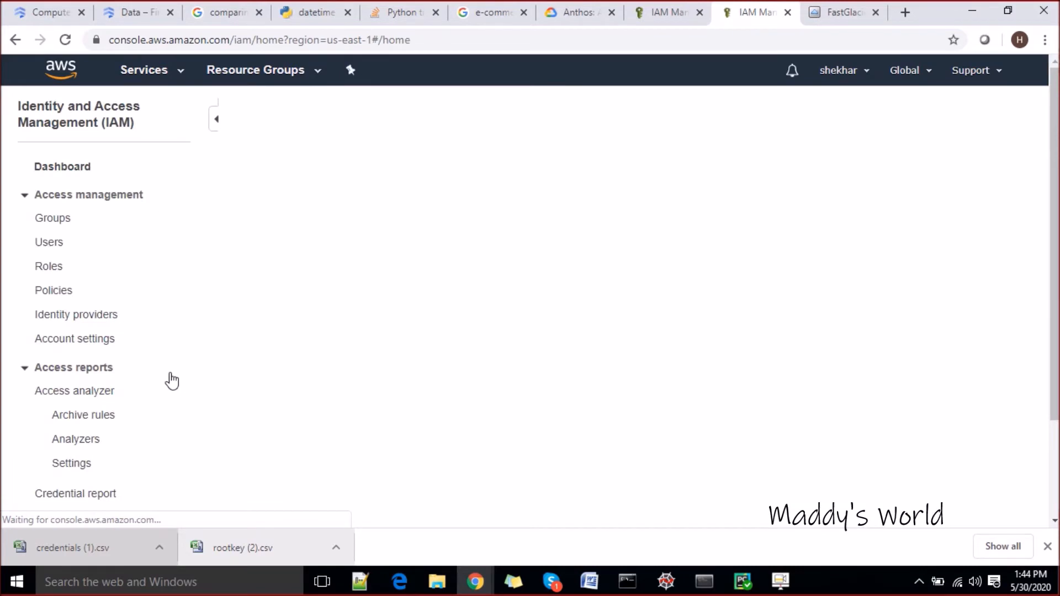
left_click(57, 247)
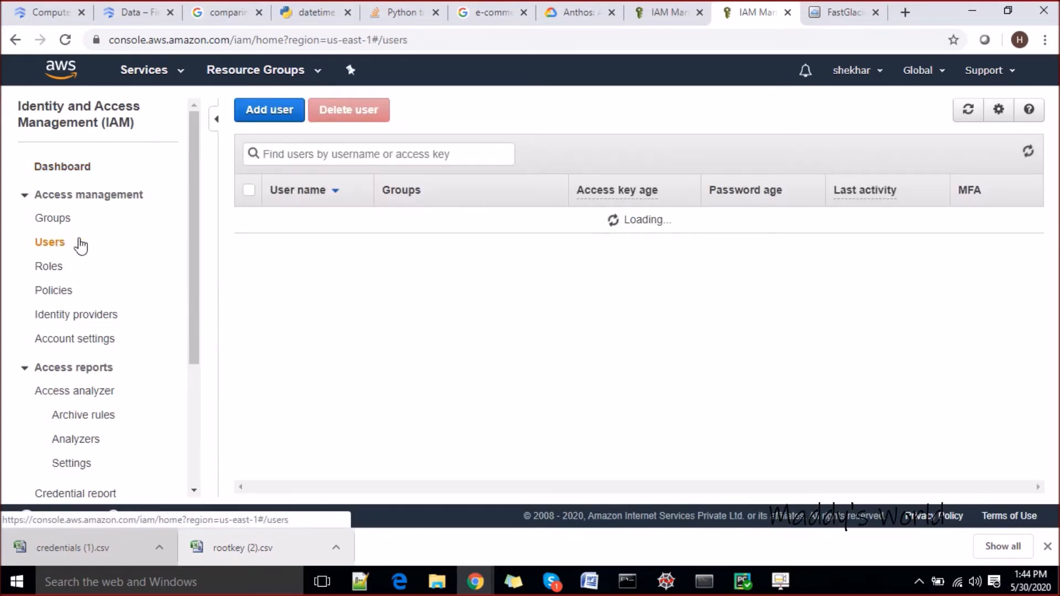
left_click(279, 120)
left_click(373, 227)
type("dev1")
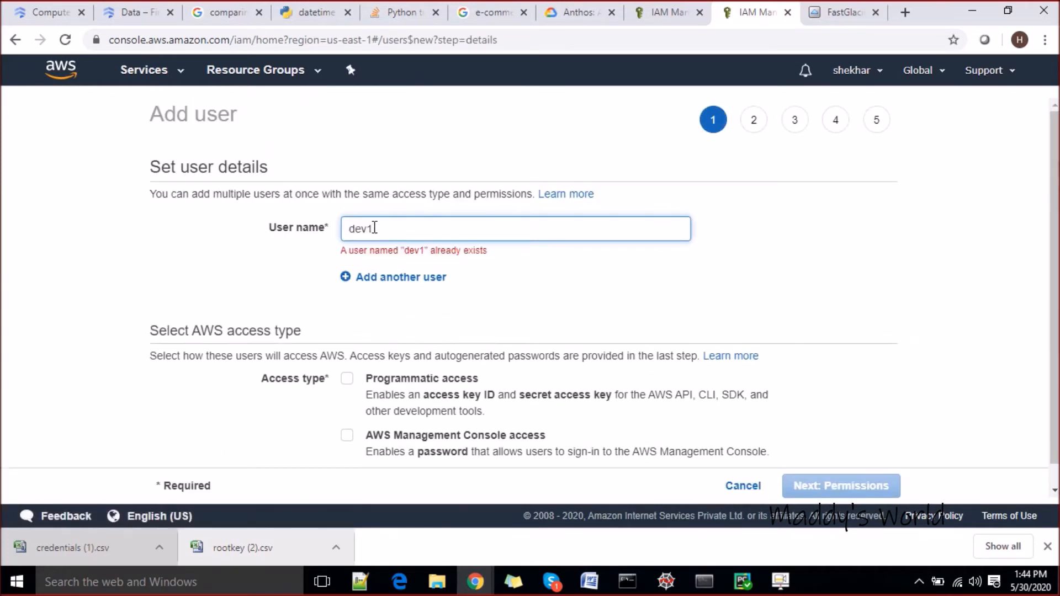
key("BackSpace")
type("2")
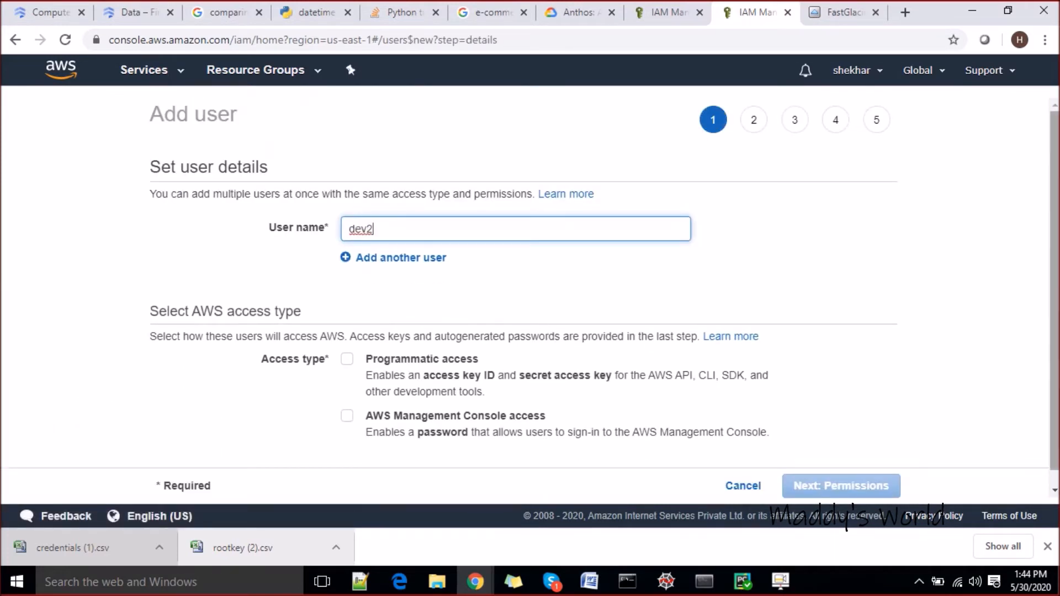
- Give dev2 AWS Management Console access and enter a custom console password
scroll(1056, 248, "down", 1)
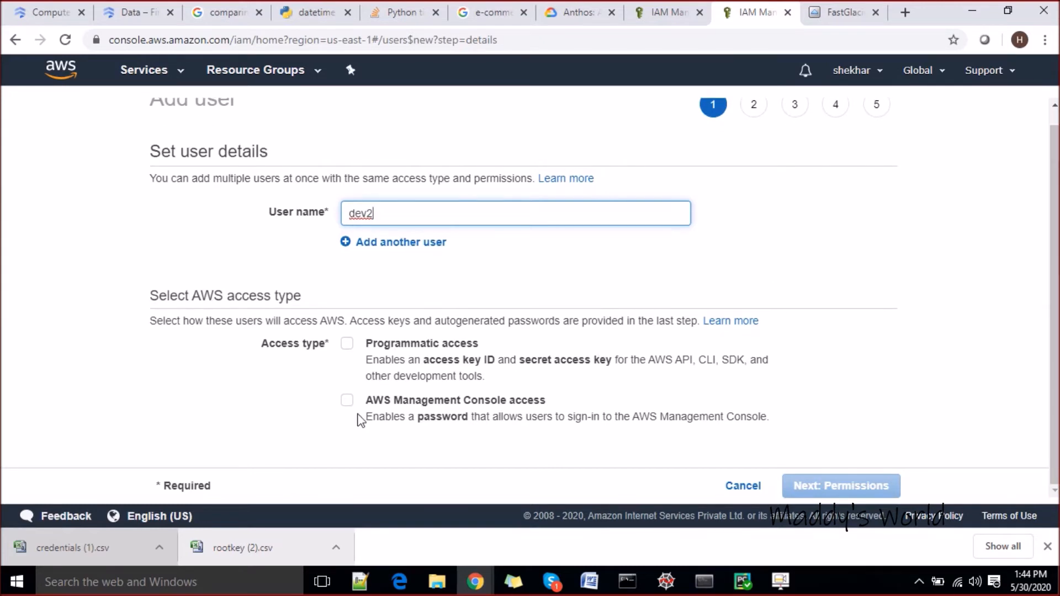
left_click(346, 401)
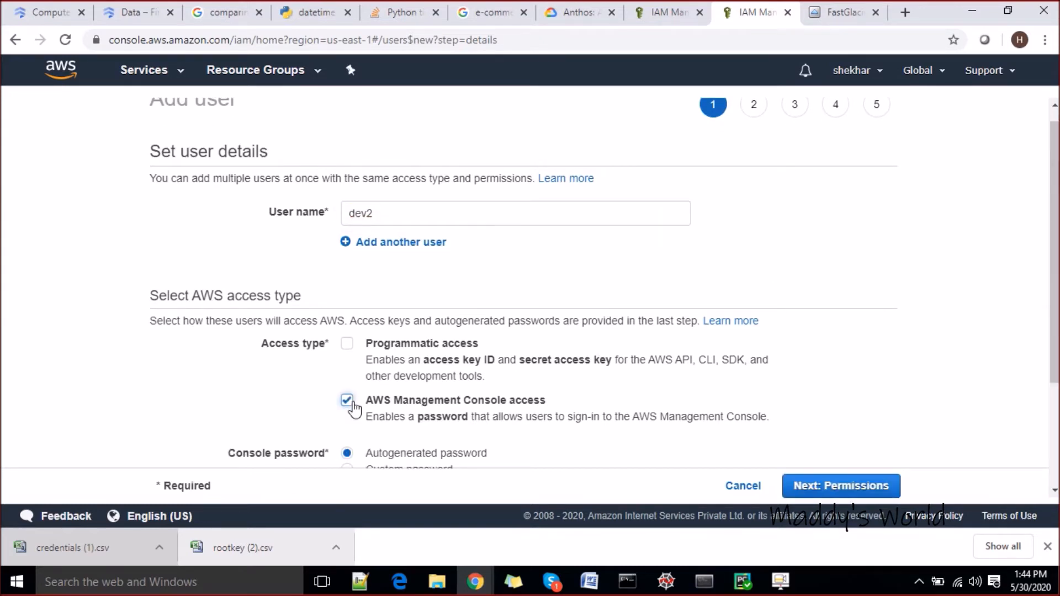
left_click_drag(1056, 269, 1056, 353)
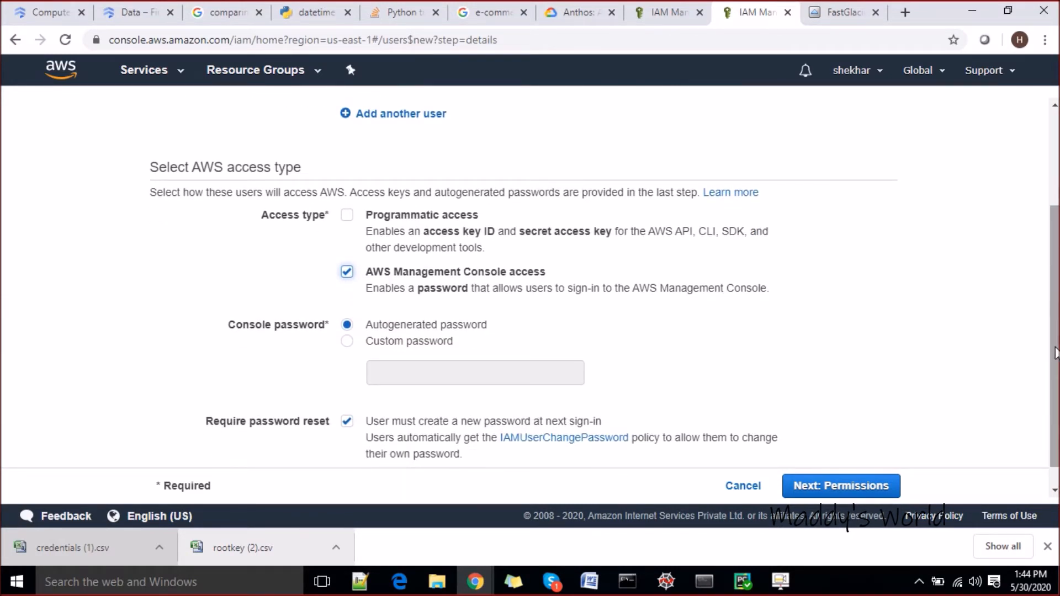
left_click_drag(1056, 353, 1019, 376)
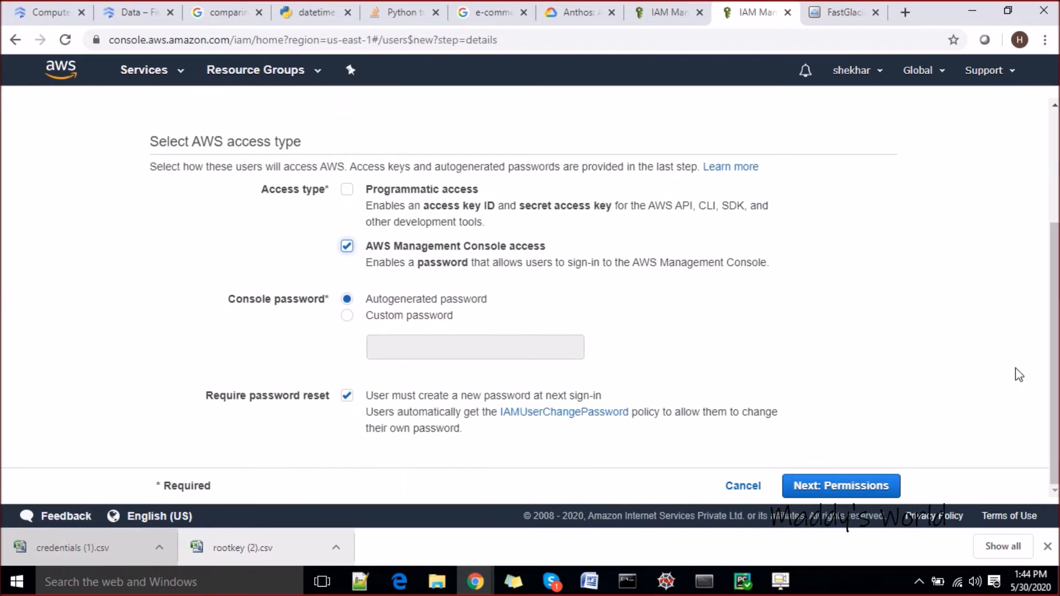
left_click(414, 318)
left_click(415, 348)
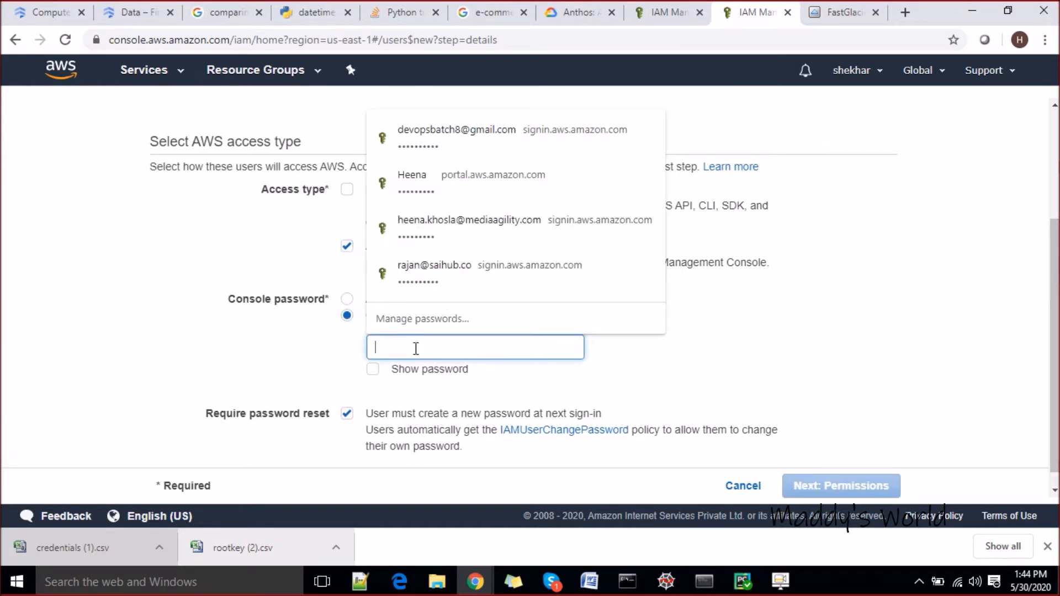
type("a")
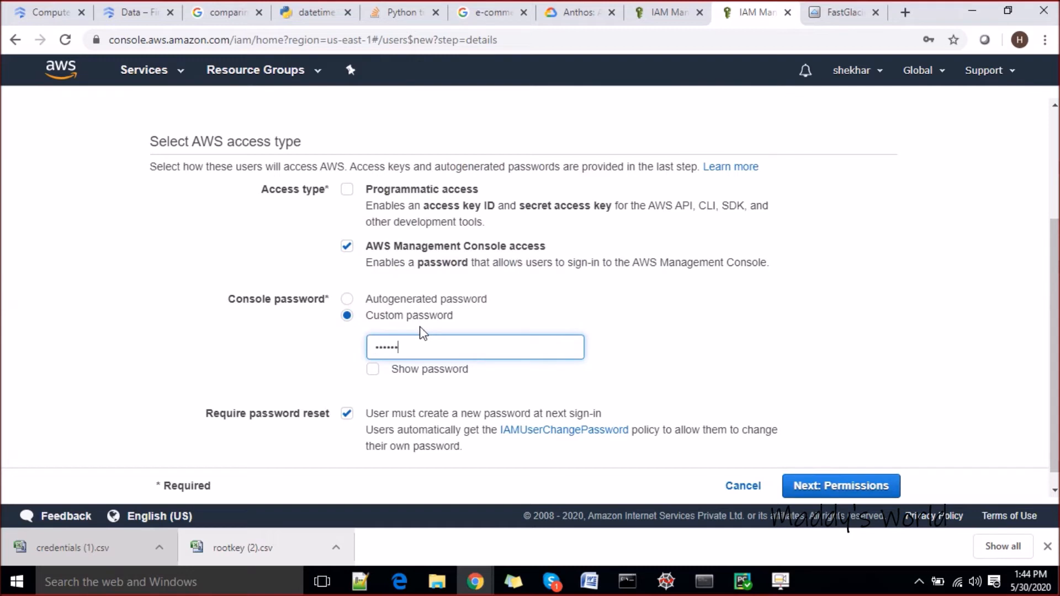
- Turn off the required password reset for dev2, continue to the permissions stage, and dismiss the browser's offer to save the password
left_click(723, 329)
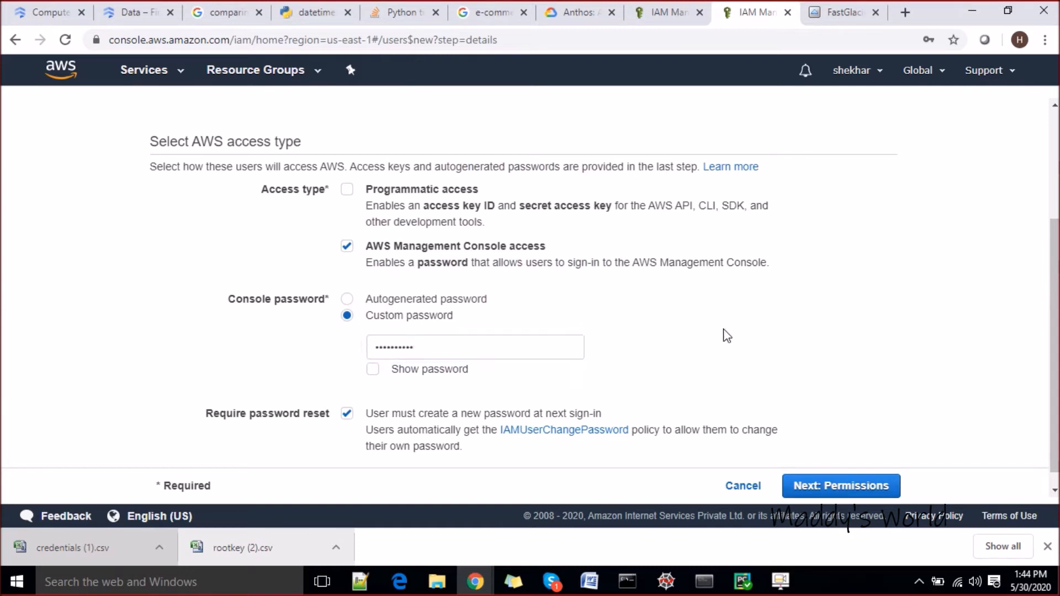
left_click_drag(1053, 360, 1049, 395)
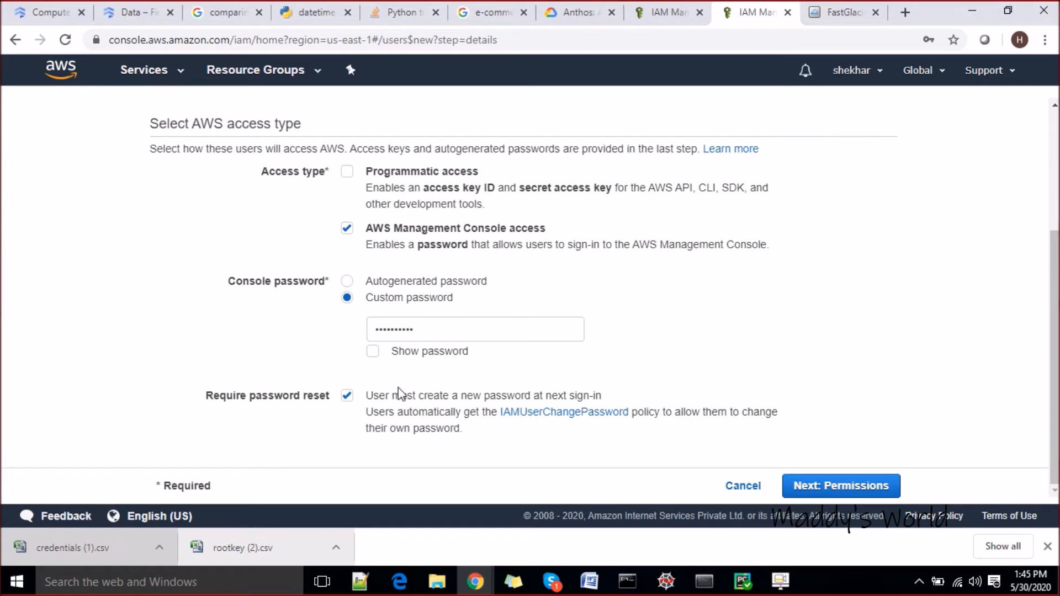
left_click(347, 395)
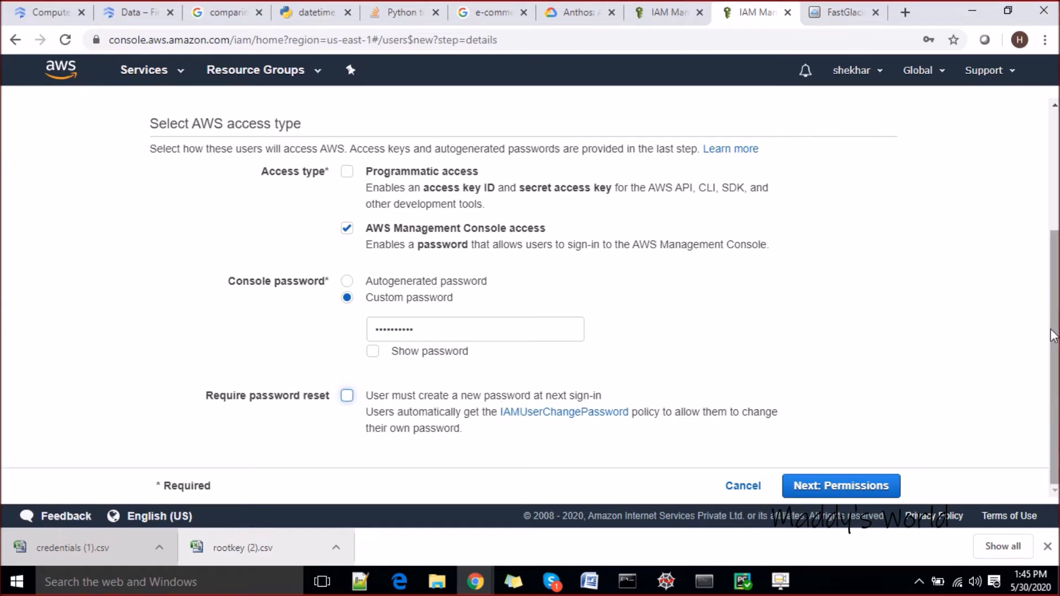
left_click(843, 488)
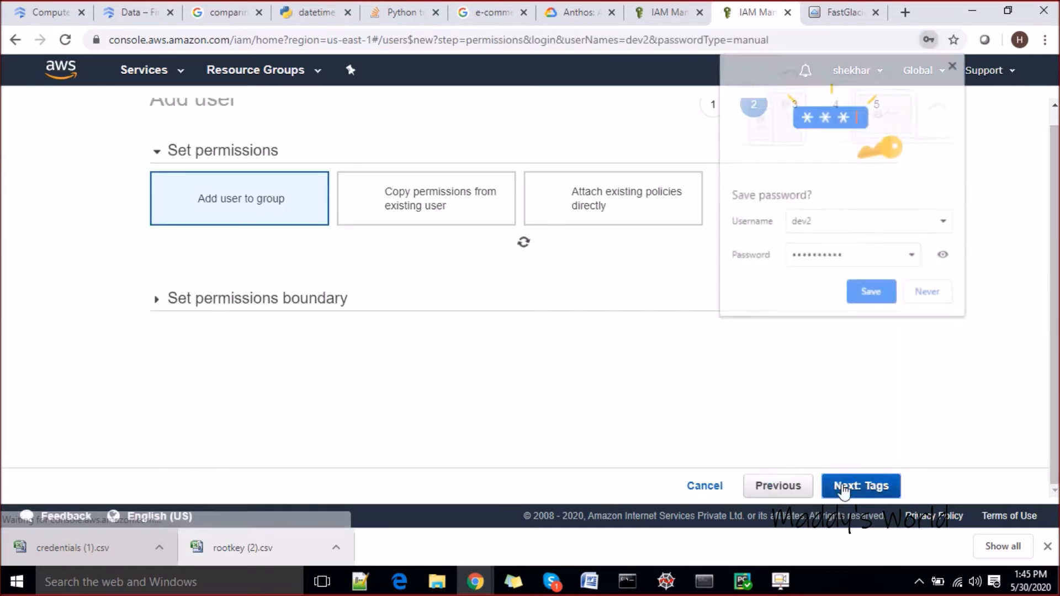
left_click(924, 308)
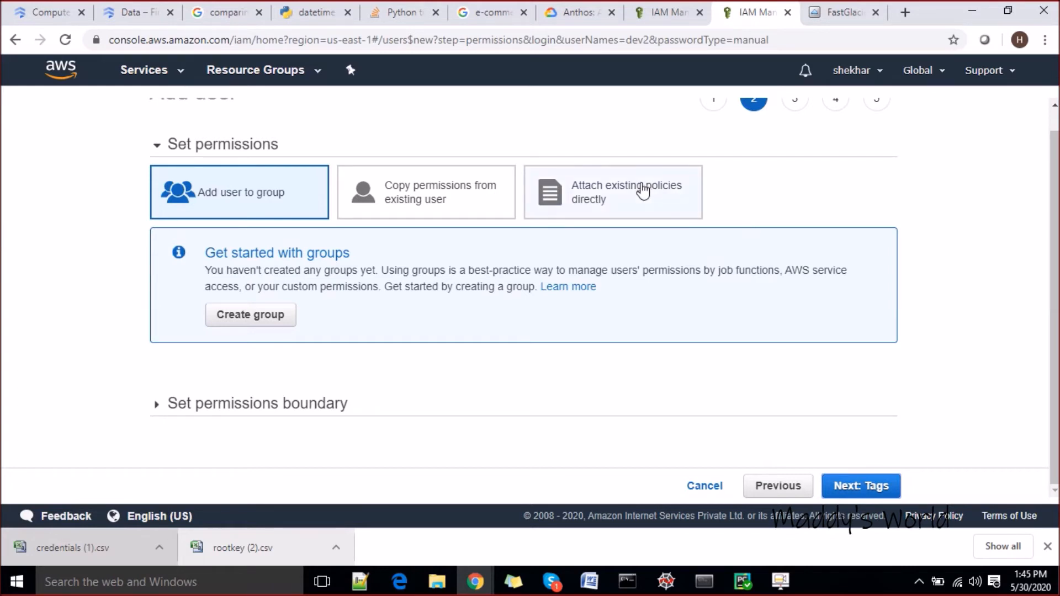
- Choose to attach existing policies directly to dev2 and filter the policy list by s3
left_click(619, 197)
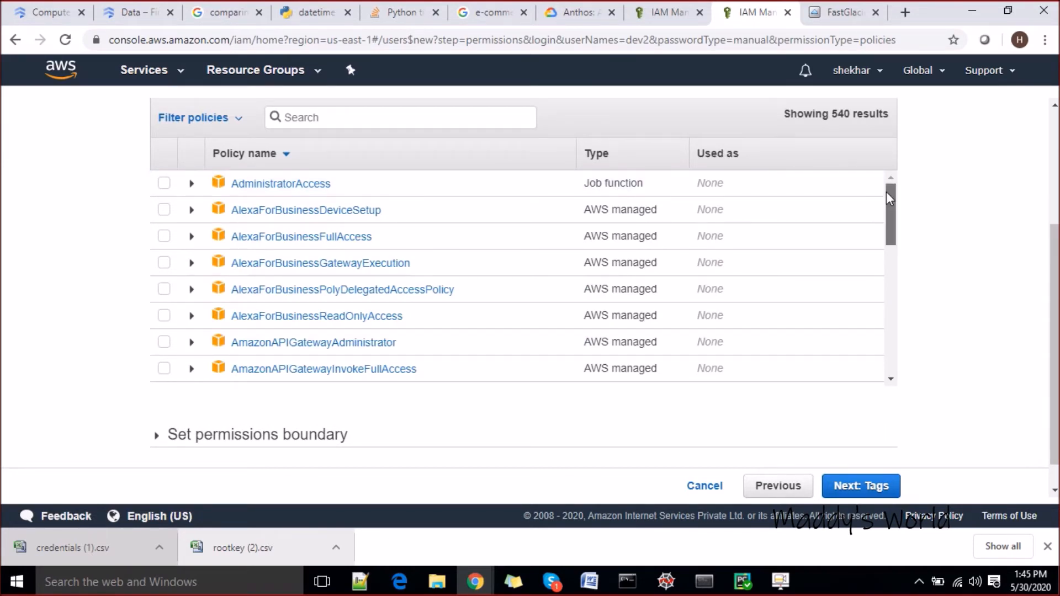
left_click(505, 125)
type("s3")
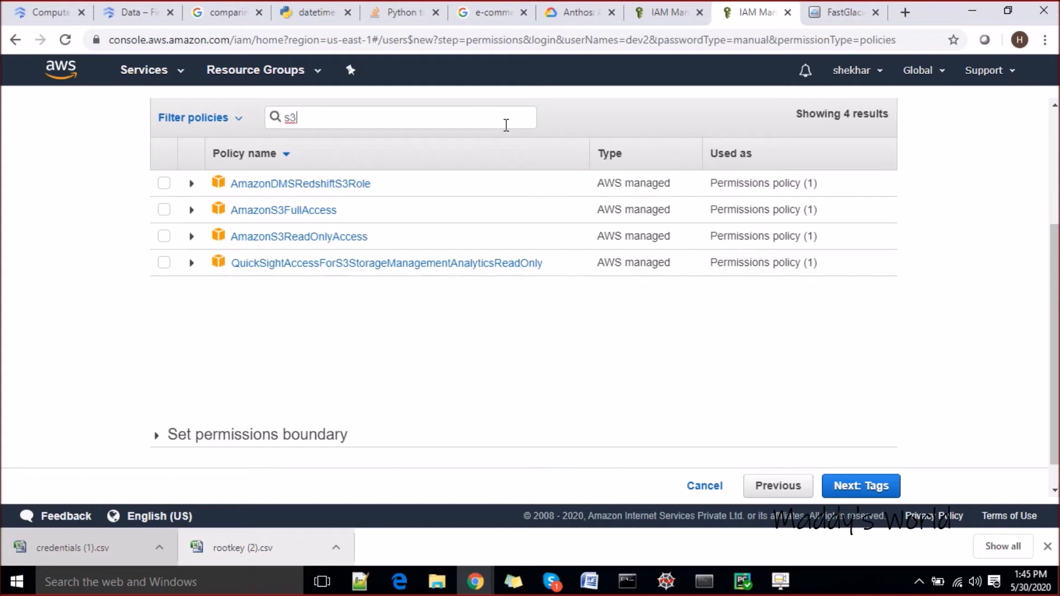
- Expand the AmazonS3FullAccess policy and examine its JSON for the allowed actions and resources
left_click(191, 211)
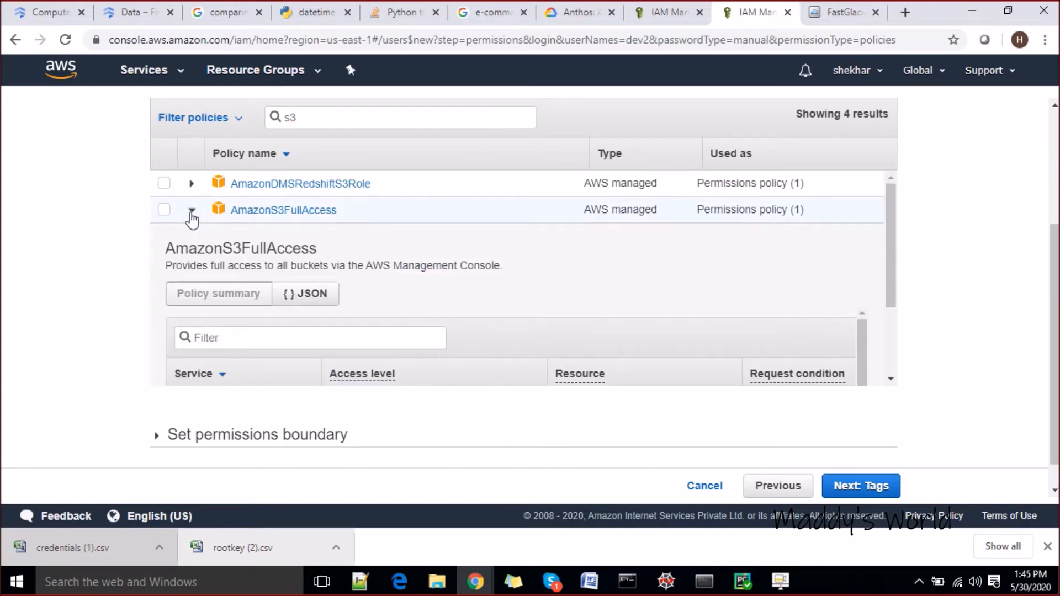
left_click(312, 308)
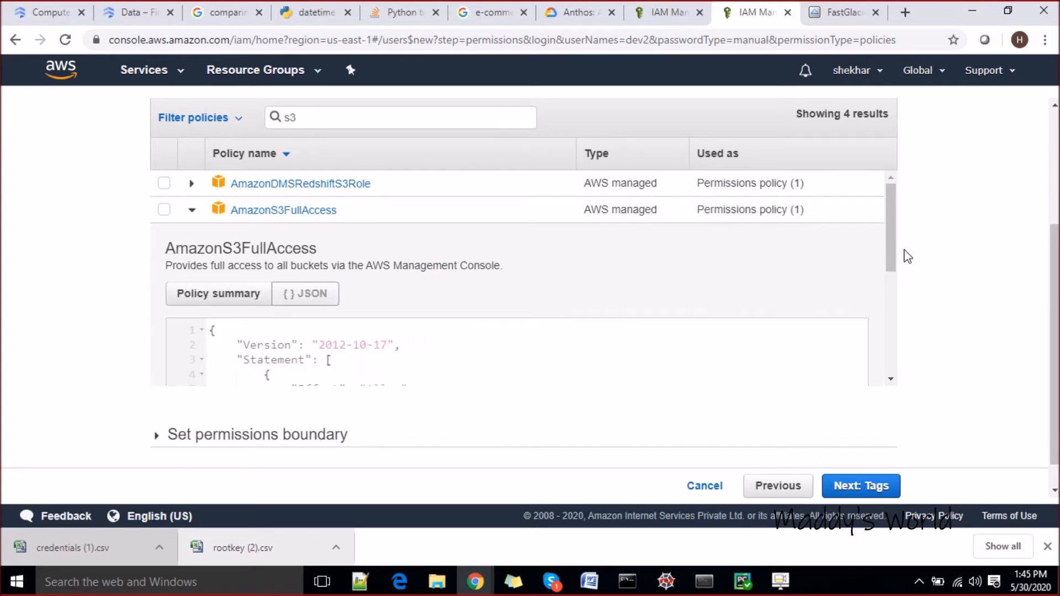
left_click_drag(891, 224, 890, 259)
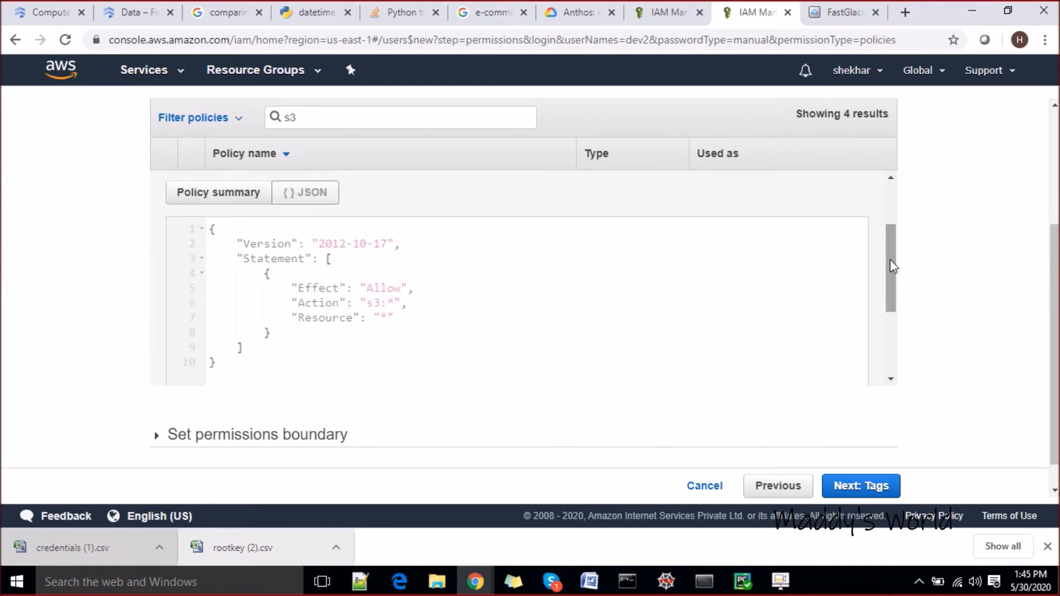
double_click(369, 315)
left_click(381, 316)
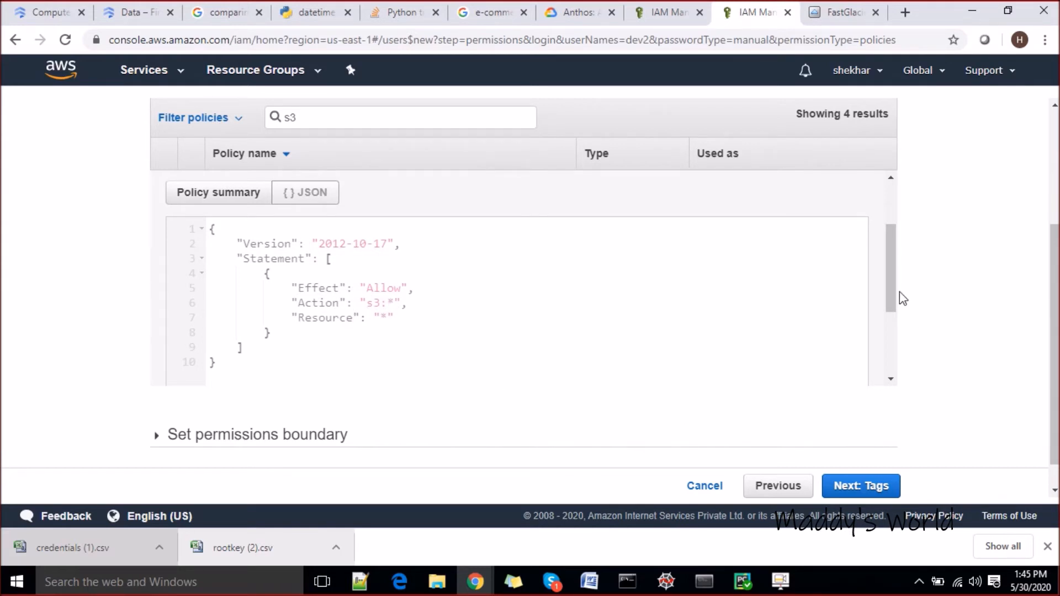
left_click_drag(894, 289, 893, 379)
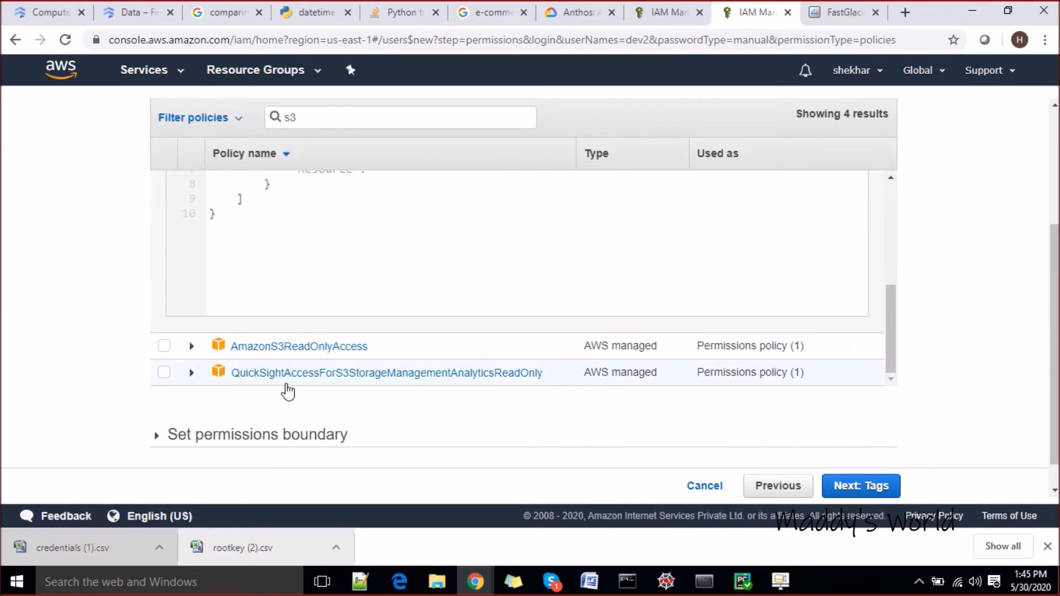
- Select the AmazonS3FullAccess policy for dev2, skip the optional tags, and create the user
left_click_drag(894, 337, 886, 221)
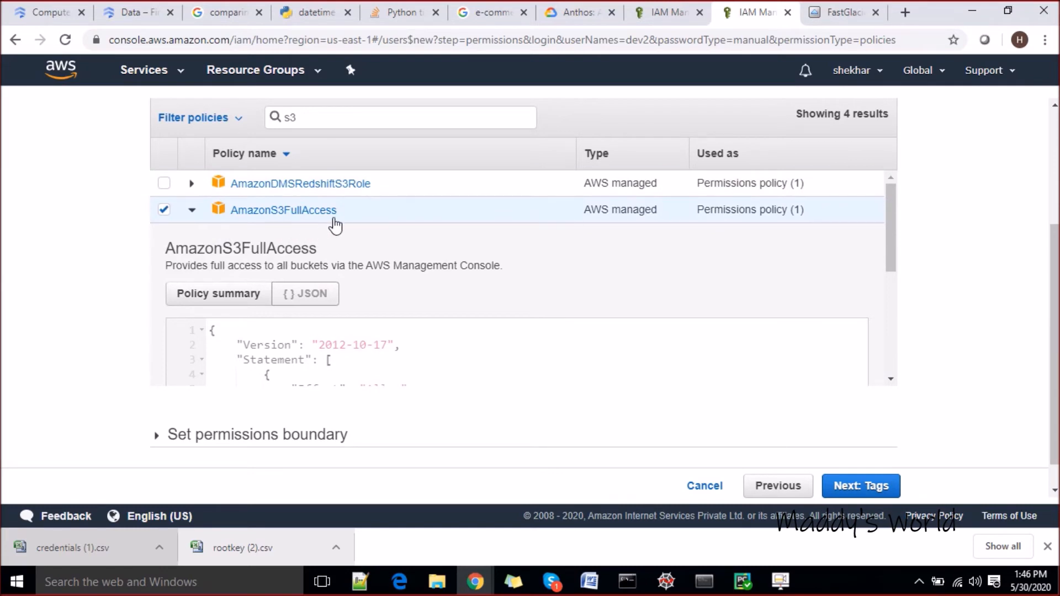
left_click_drag(884, 252, 881, 346)
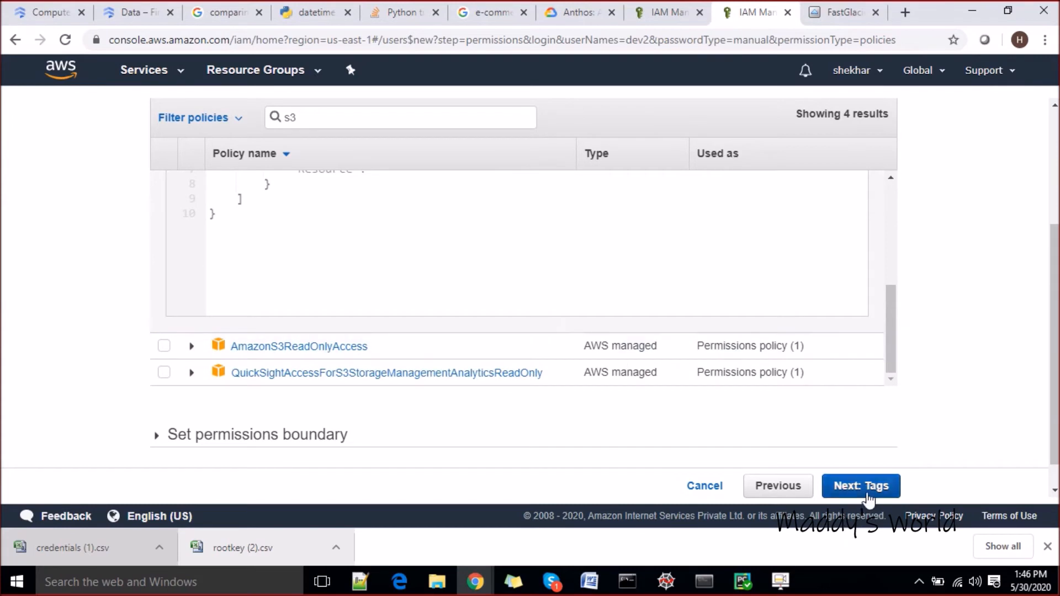
left_click(871, 496)
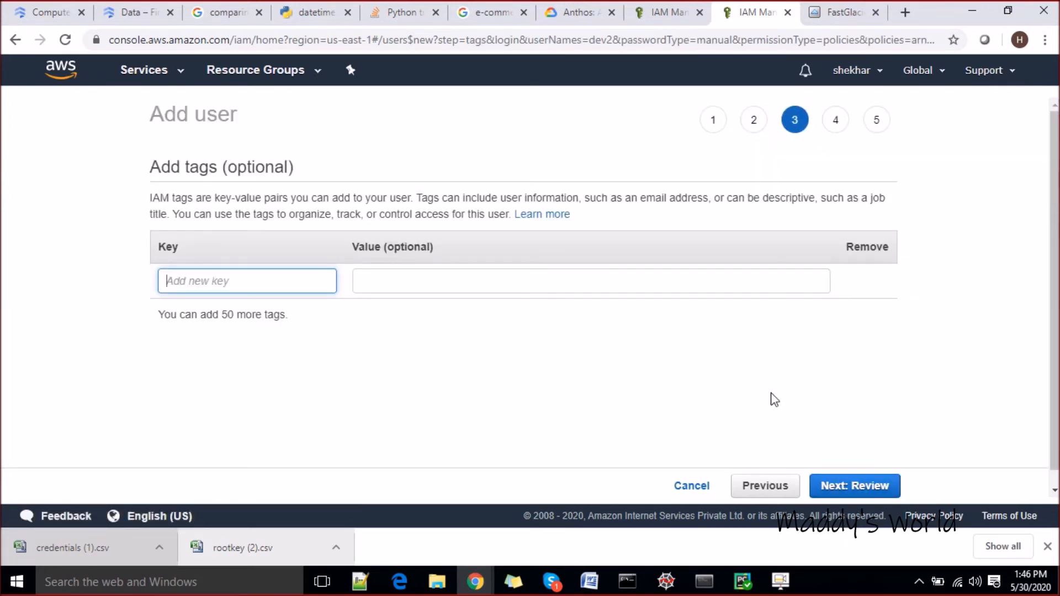
left_click(865, 486)
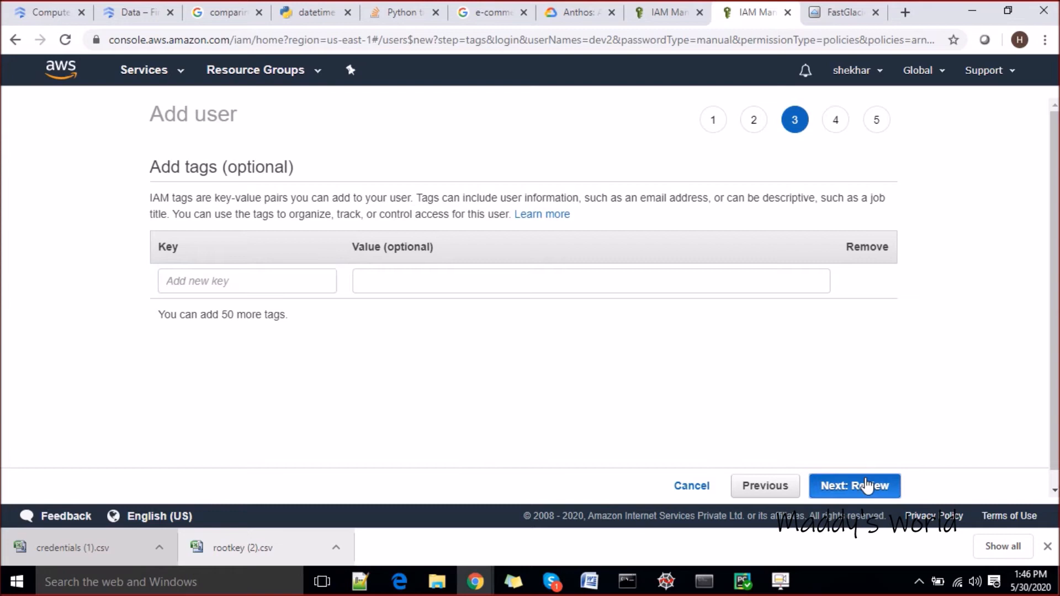
left_click(864, 487)
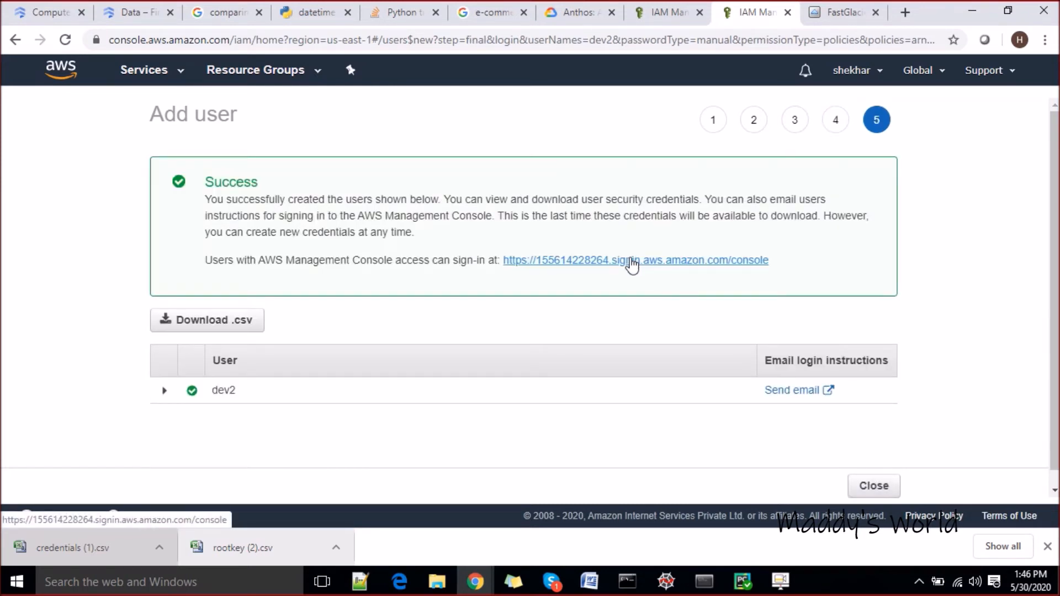
- Download dev2's credentials as a CSV file and expand the dev2 entry to review its creation details
left_click(210, 324)
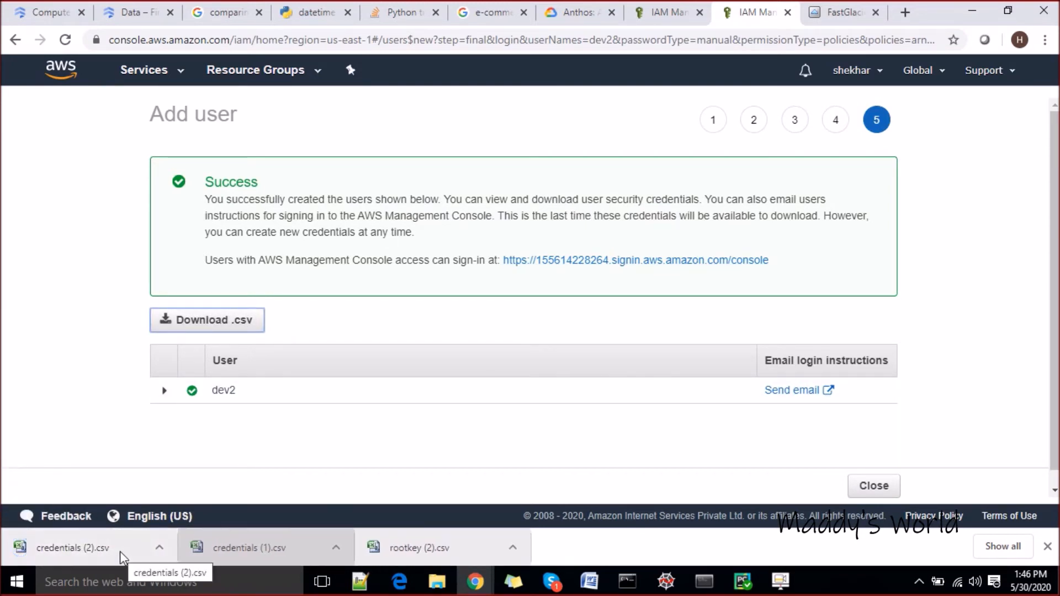
left_click(177, 393)
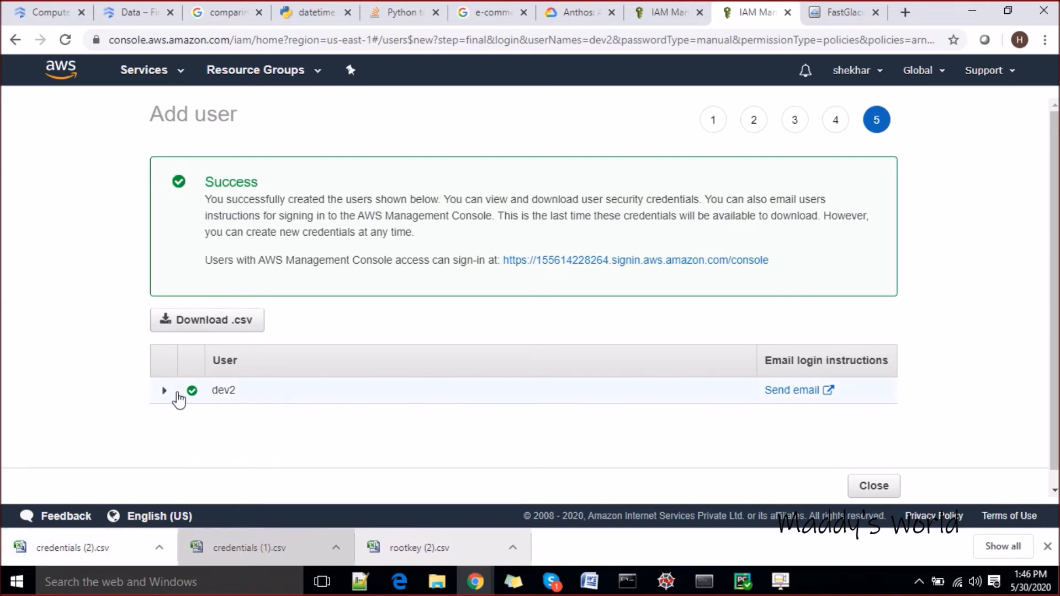
left_click(176, 393)
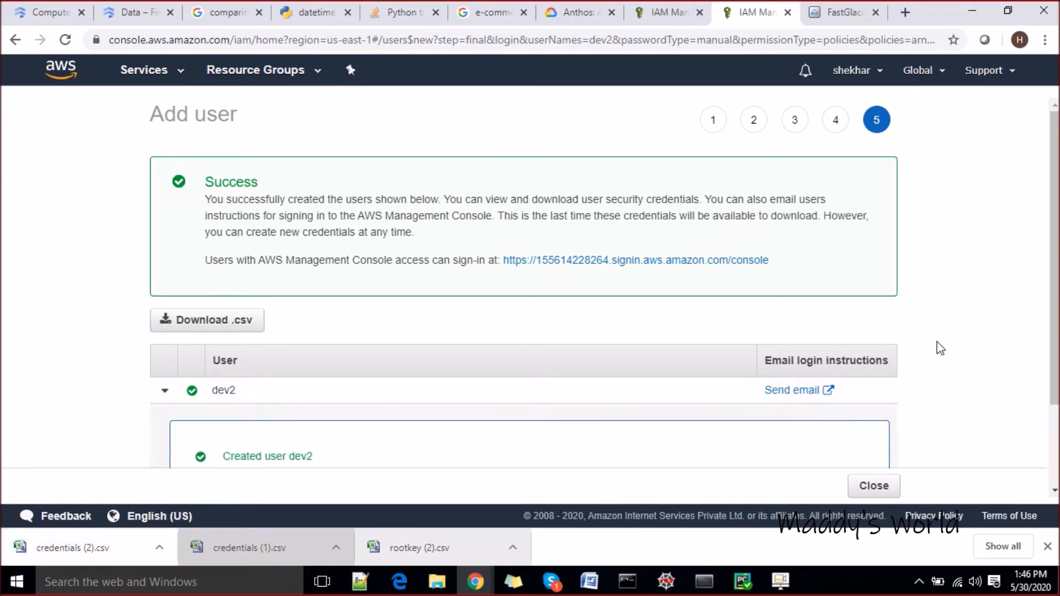
scroll(525, 387, "down", 2)
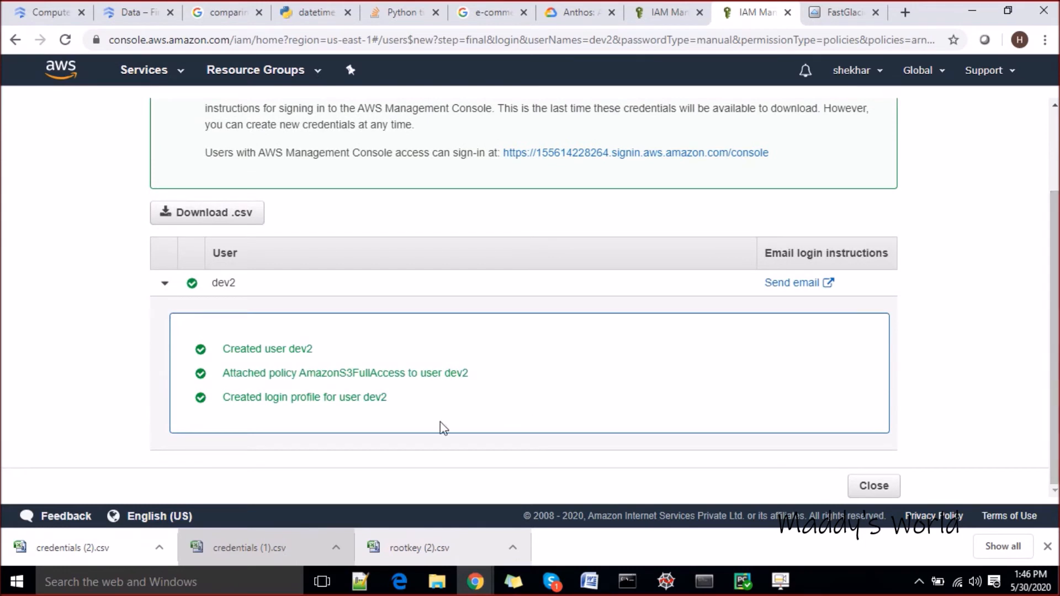
left_click_drag(252, 373, 470, 374)
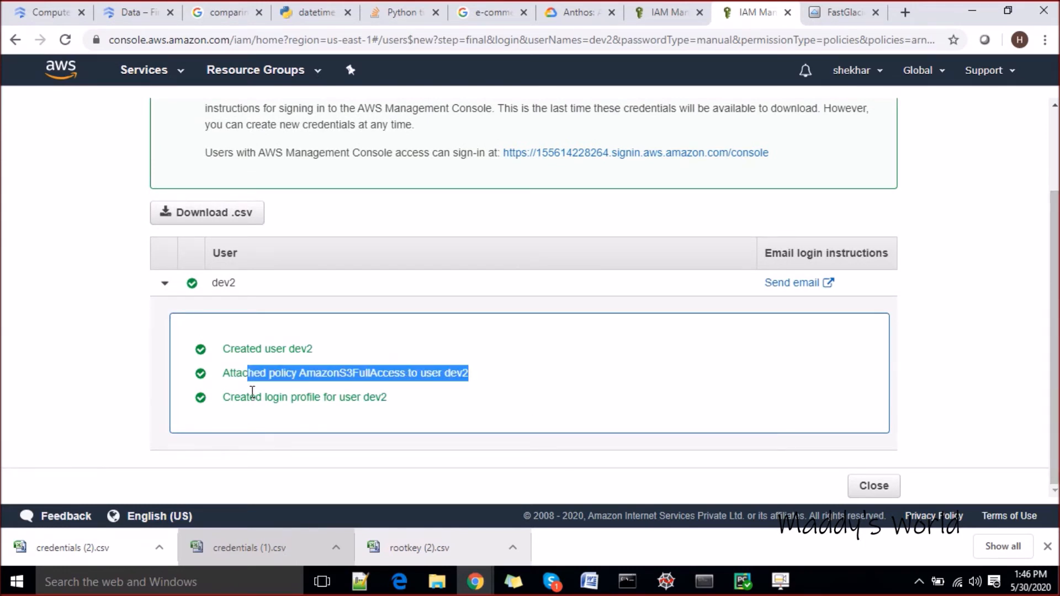
left_click_drag(247, 397, 417, 396)
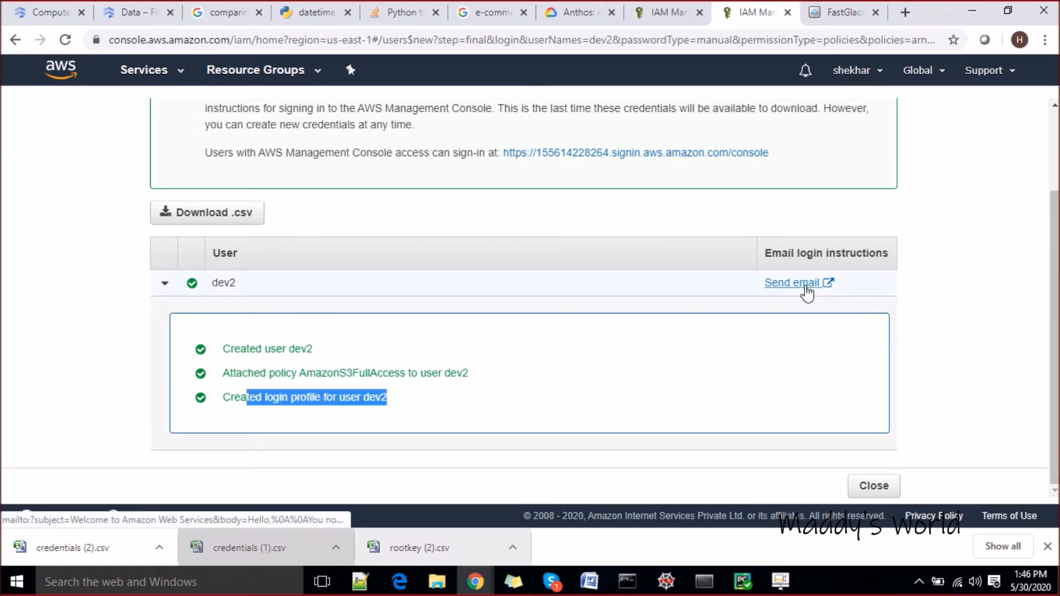
- Open credentials (2).csv in Excel, widen column E to fit, and copy the console login link from cell E2
left_click(59, 561)
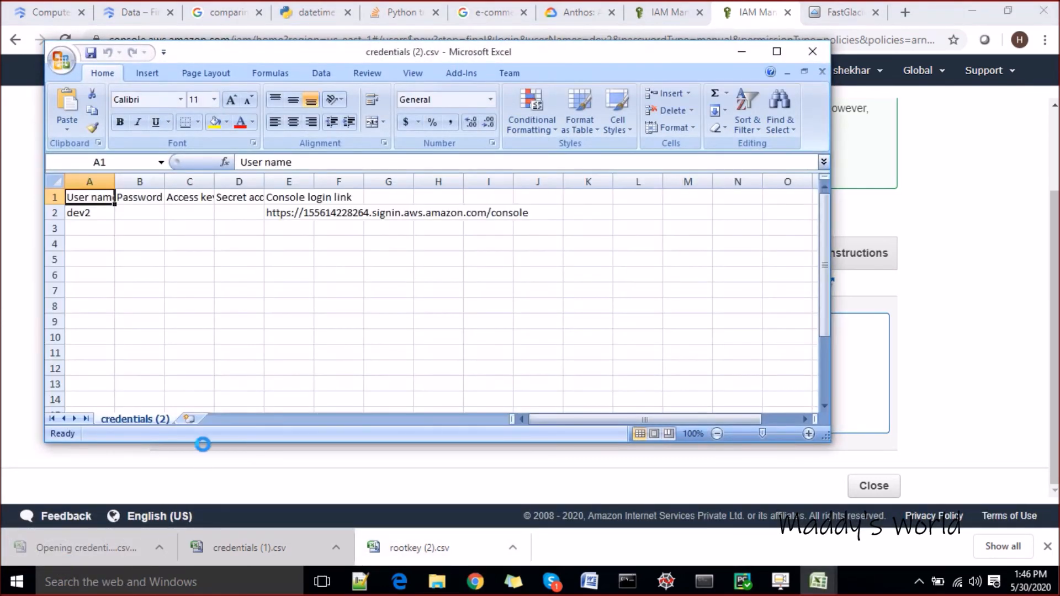
left_click(91, 213)
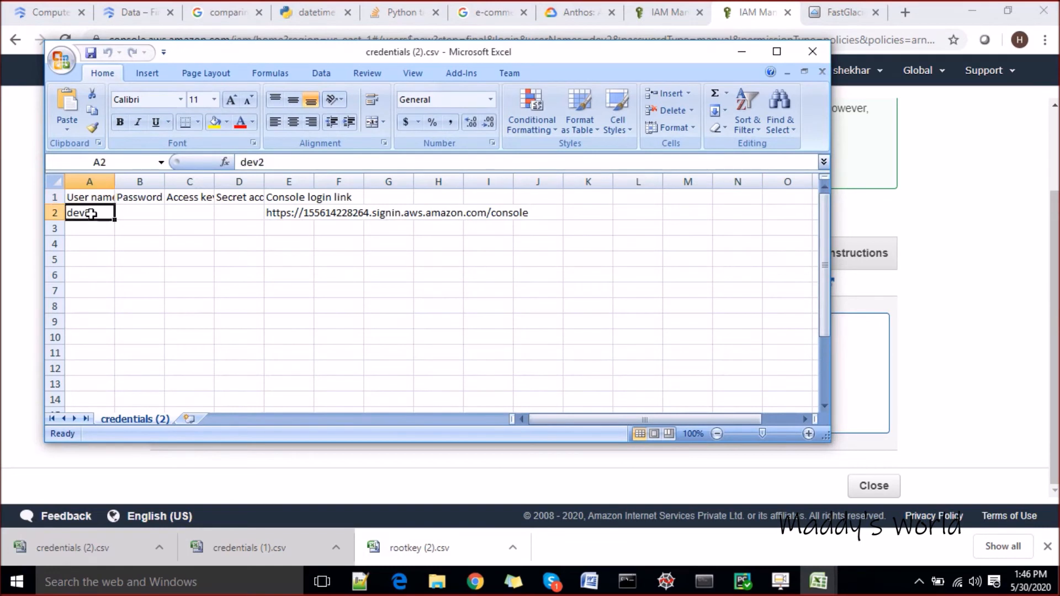
left_click_drag(315, 181, 316, 181)
double_click(316, 181)
left_click(320, 212)
key("ctrl+c")
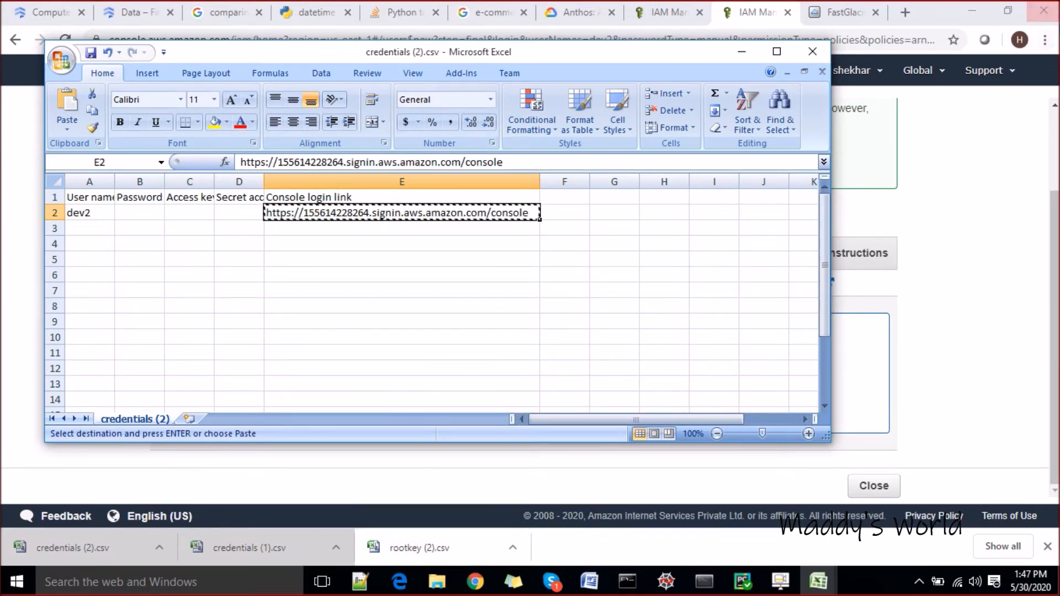
- Open a new incognito window in Chrome and load the copied console login link there
left_click(1045, 40)
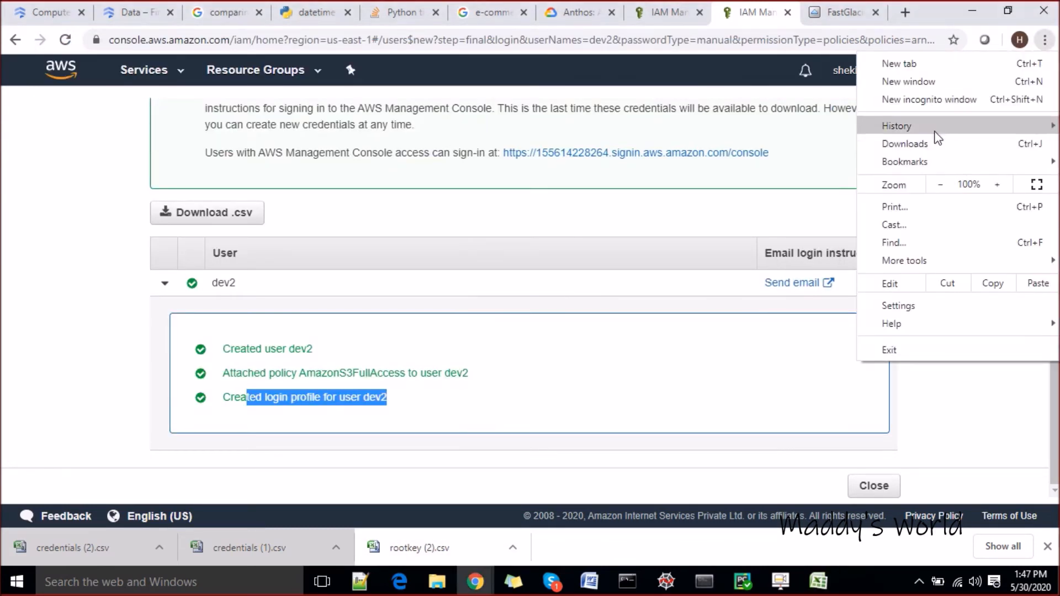
left_click(922, 100)
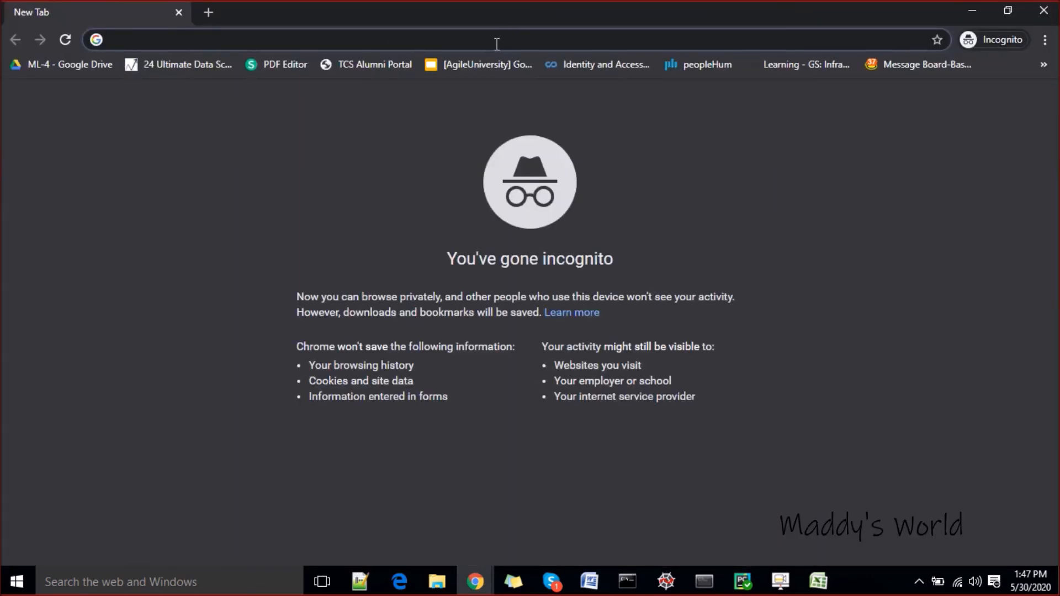
key("ctrl+v")
key("Return")
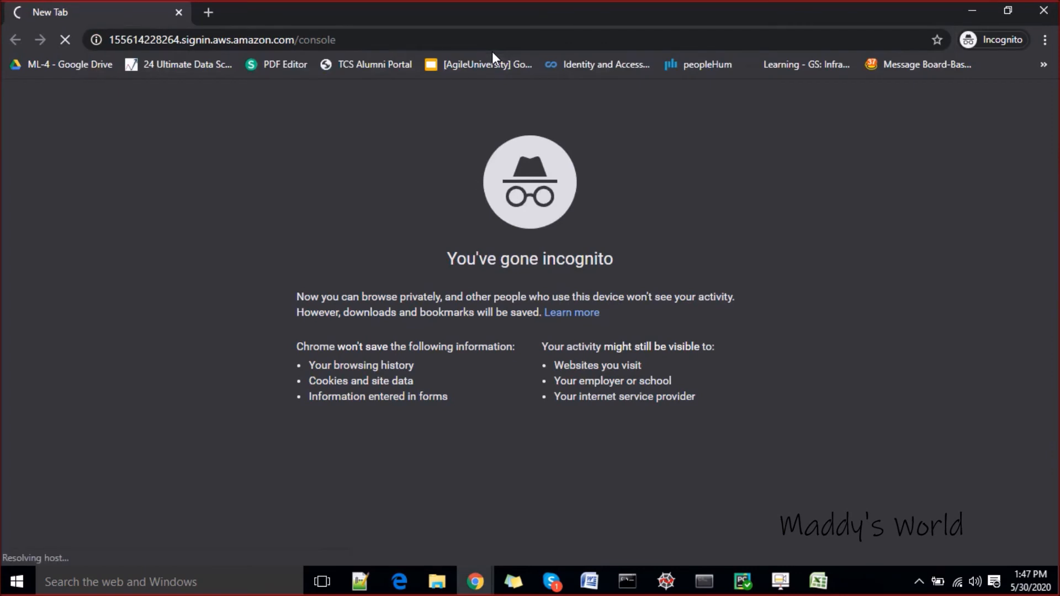